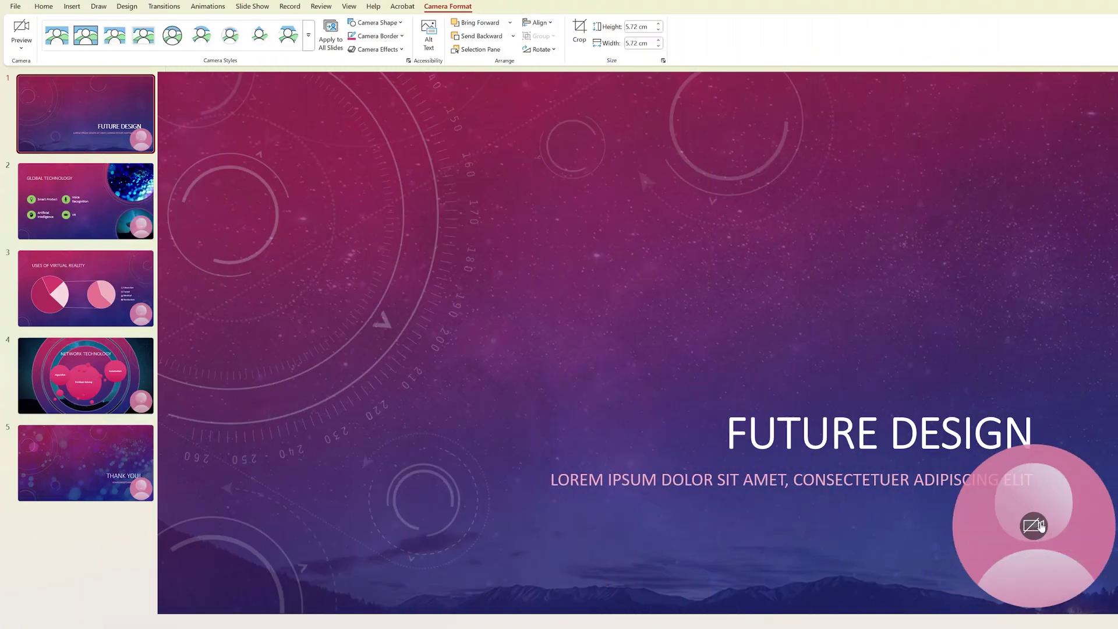
Preview the live webcam feed in the title slide's cameo placeholder.
{"action": "left_click", "coordinate": [1039, 525]}
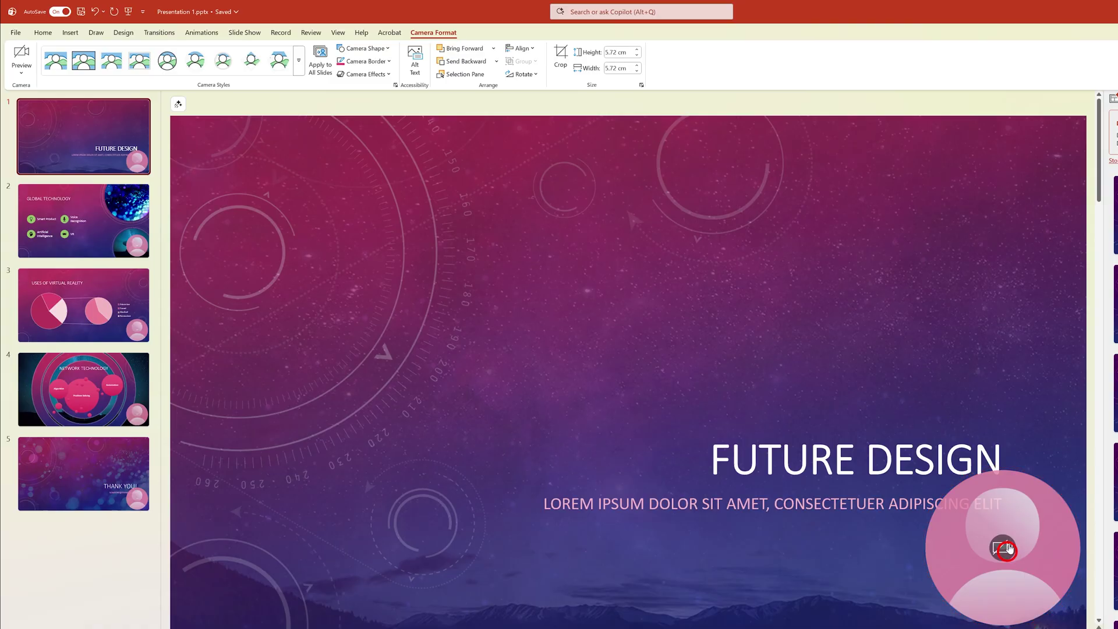
{"action": "left_click", "coordinate": [1008, 548]}
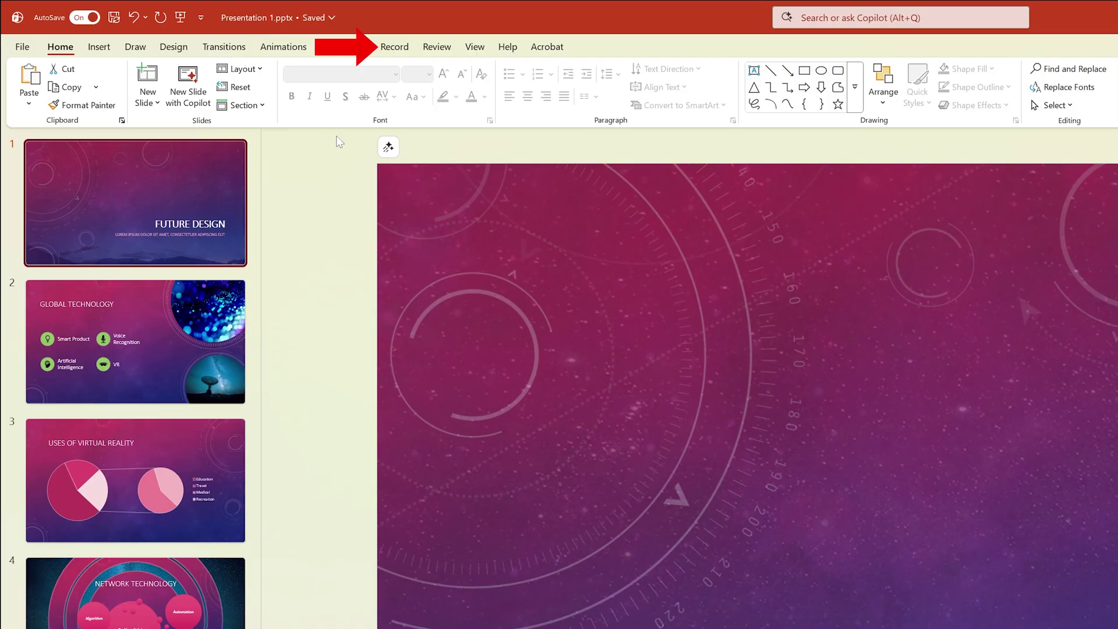
Enable the Record main tab in PowerPoint Options > Customize Ribbon and confirm.
{"action": "left_click", "coordinate": [388, 49]}
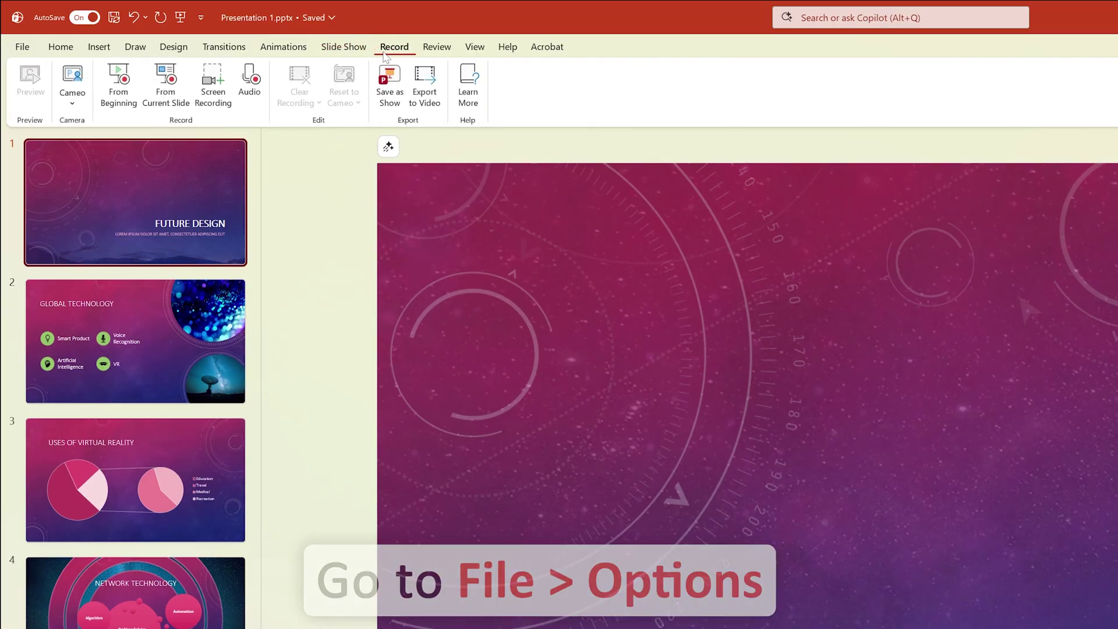
{"action": "left_click", "coordinate": [23, 48]}
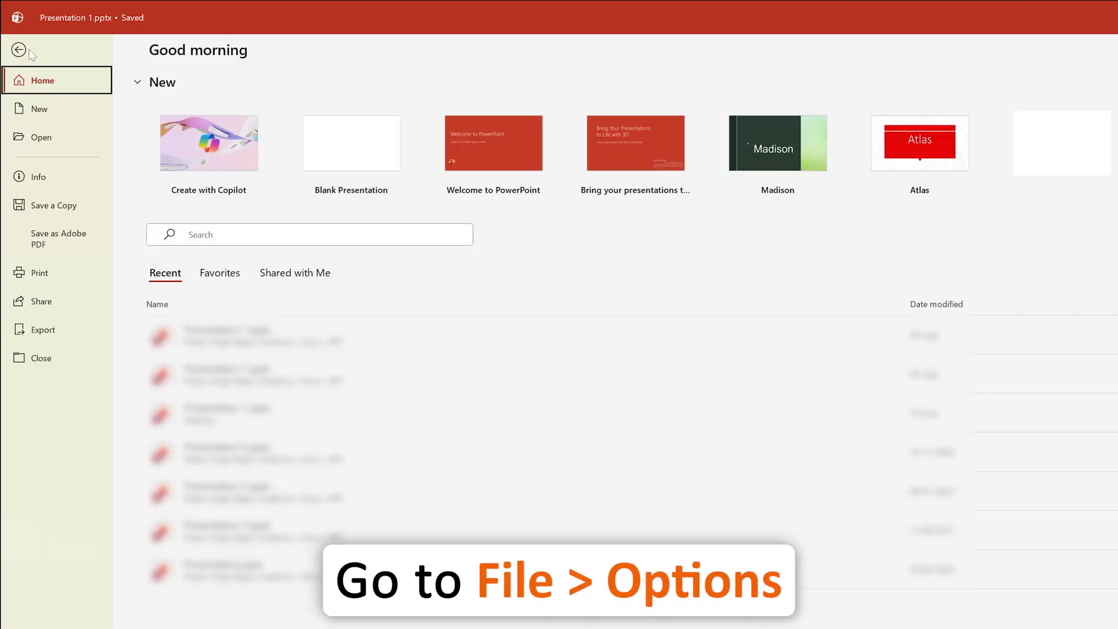
{"action": "left_click", "coordinate": [72, 607]}
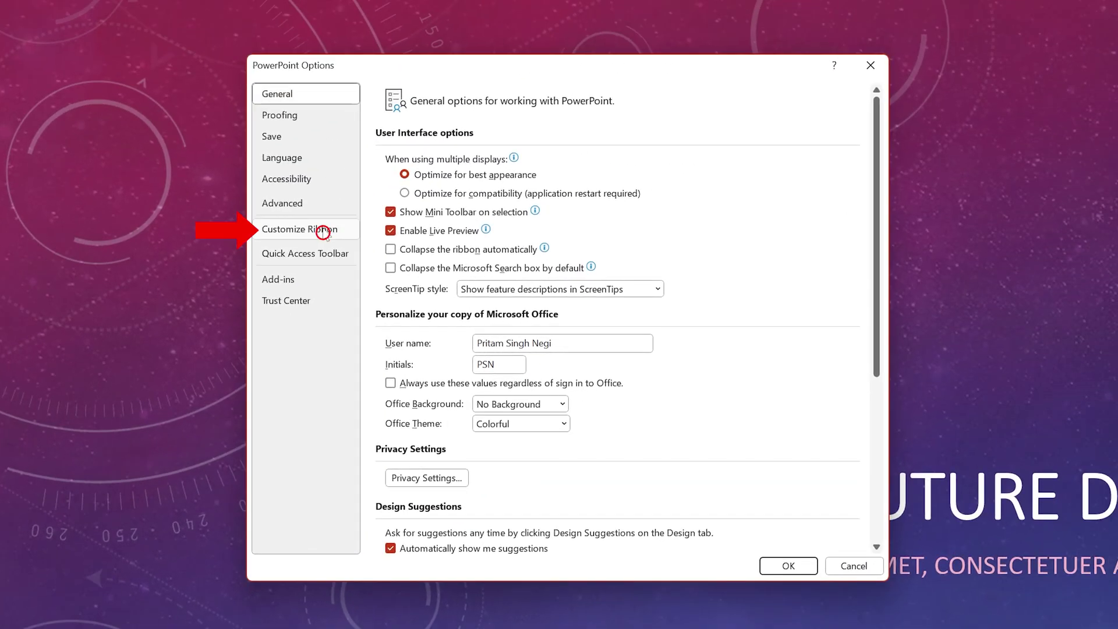
{"action": "left_click", "coordinate": [323, 231]}
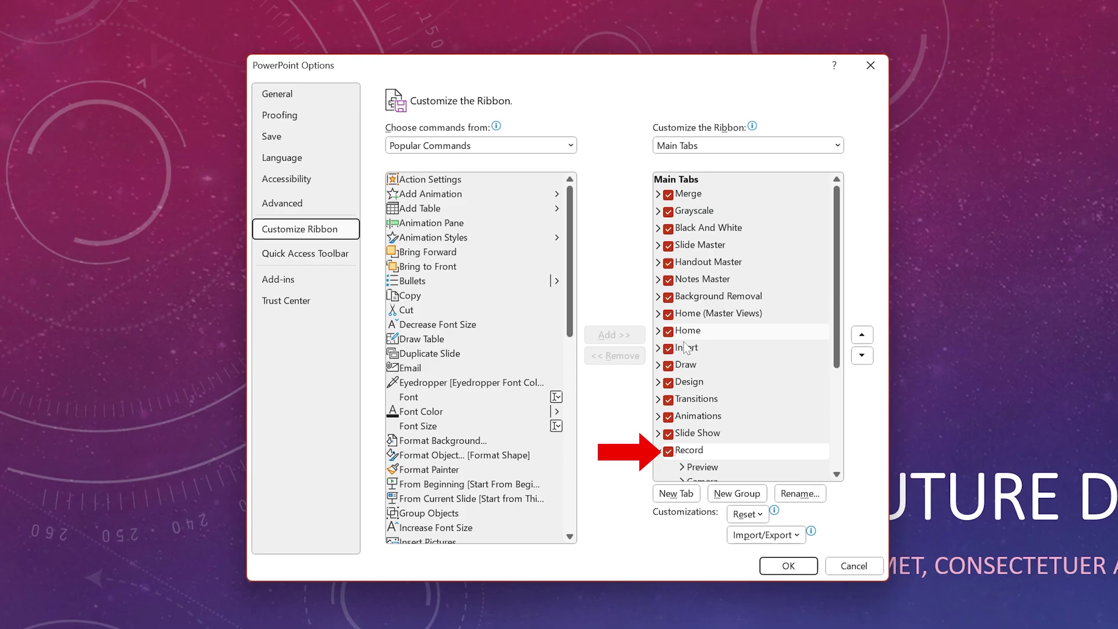
{"action": "left_click", "coordinate": [671, 454]}
{"action": "left_click", "coordinate": [668, 452]}
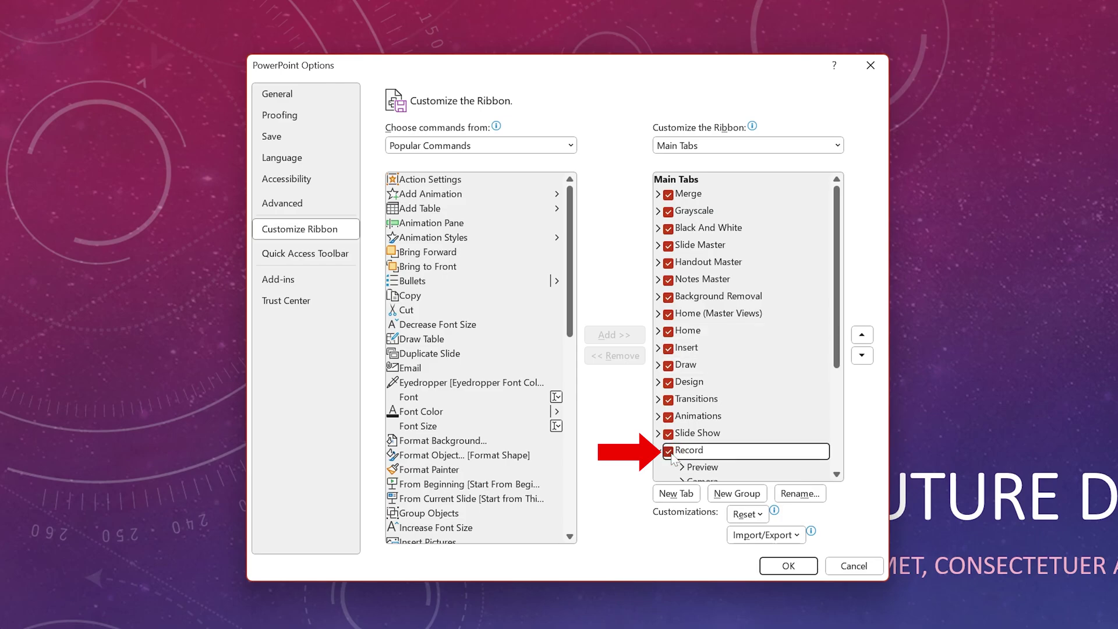
{"action": "left_click", "coordinate": [800, 567]}
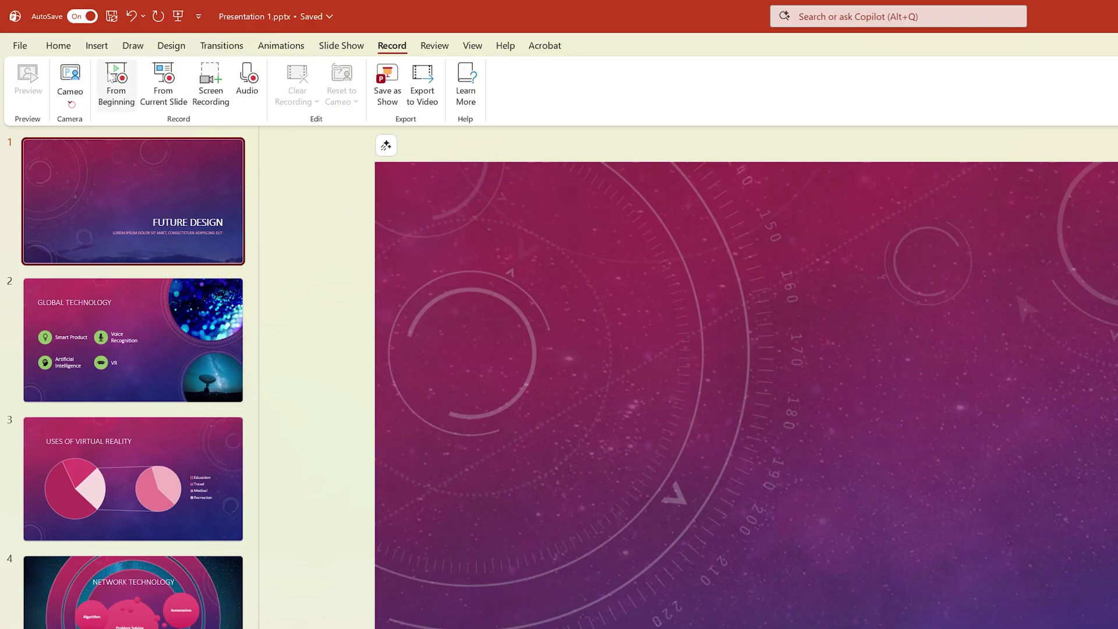
Insert a camera cameo on all slides from the Record tab's Cameo menu.
{"action": "left_click", "coordinate": [71, 104]}
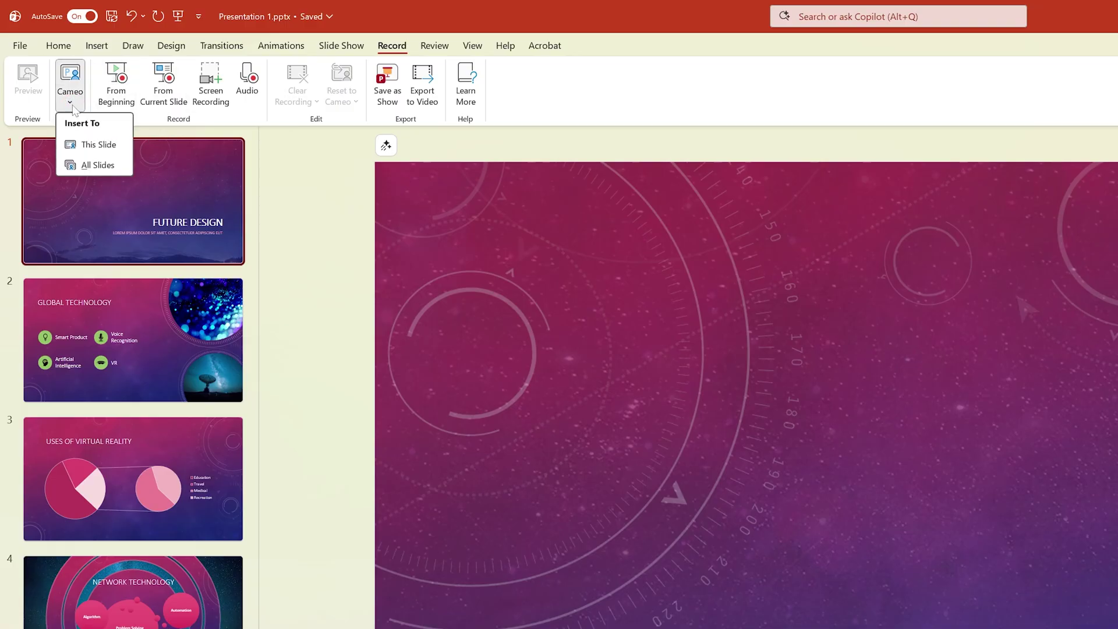
{"action": "left_click", "coordinate": [96, 167]}
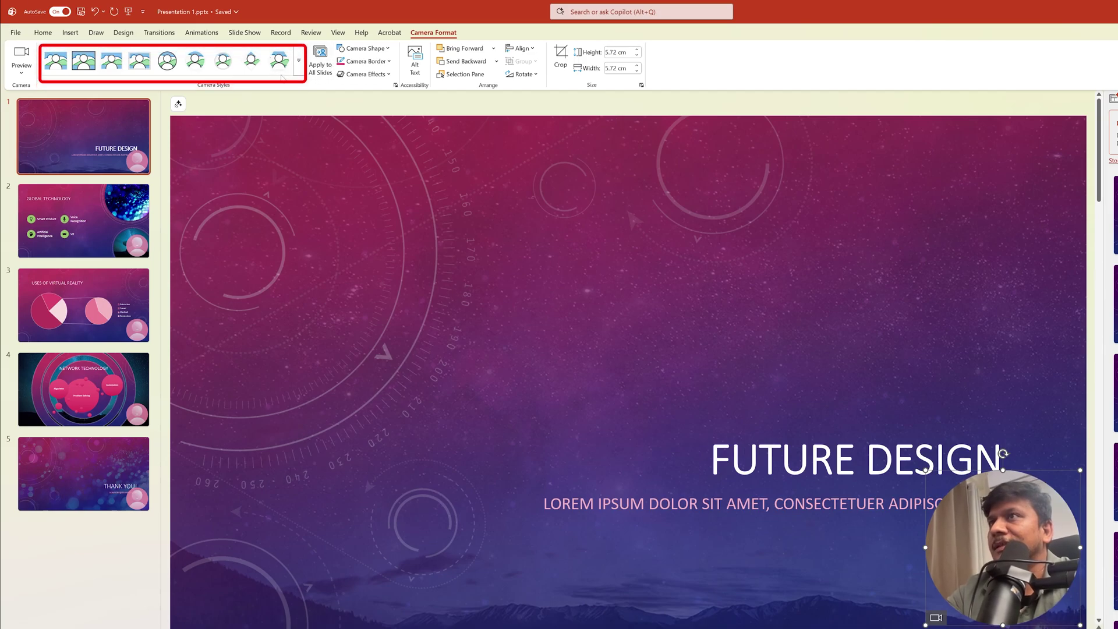
Try soft-edge circle, diamond, hexagon and rectangle styles, settling on the bordered circle.
{"action": "left_click", "coordinate": [195, 60]}
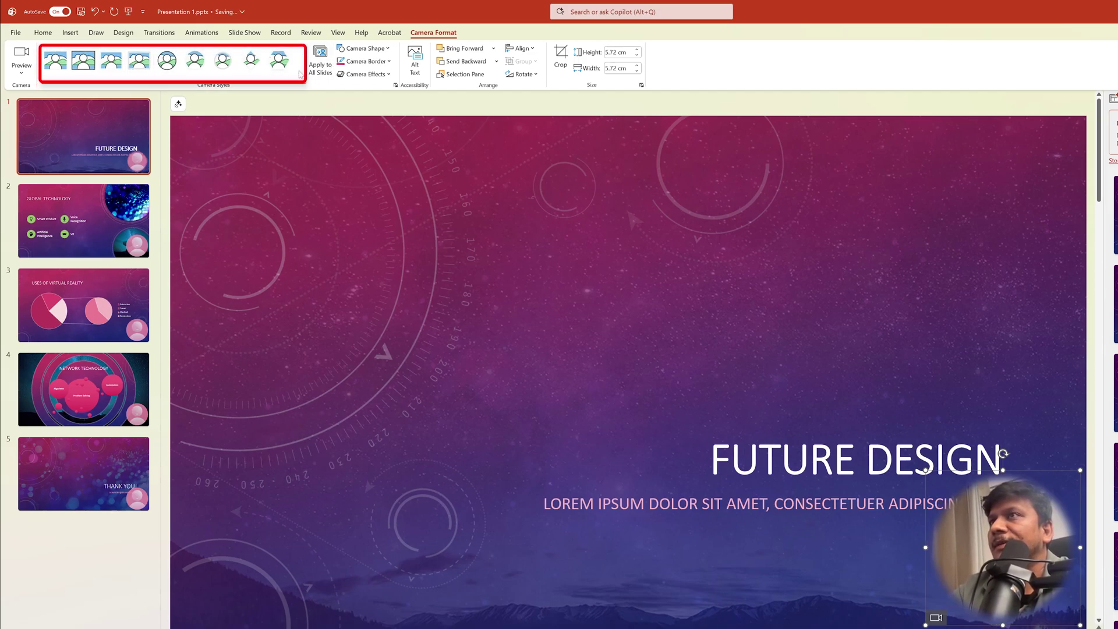
{"action": "left_click", "coordinate": [252, 61]}
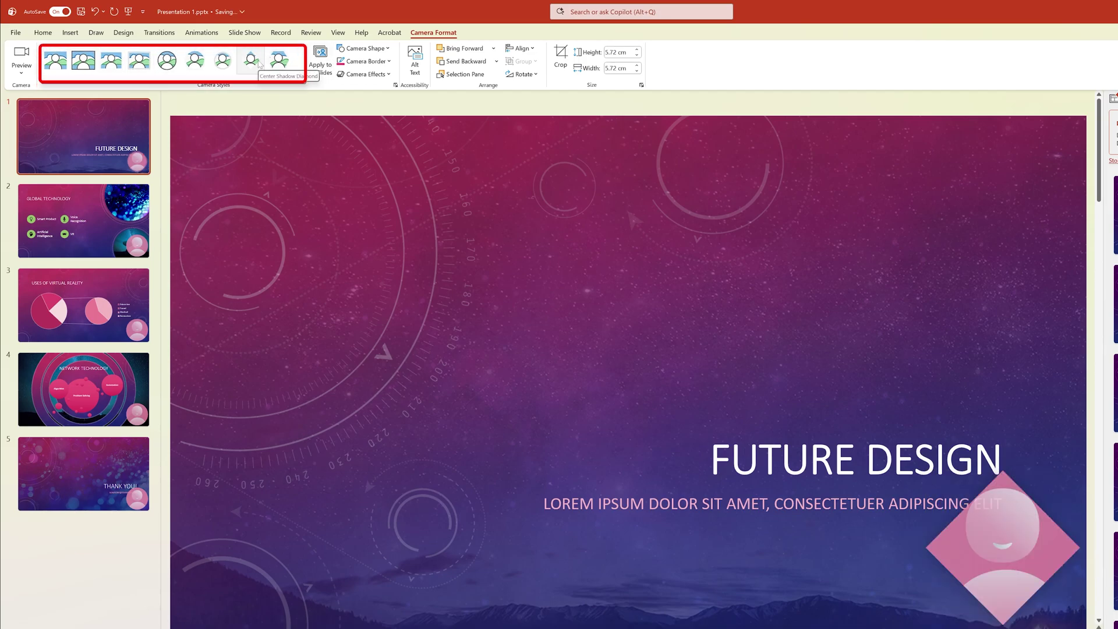
{"action": "left_click", "coordinate": [278, 61]}
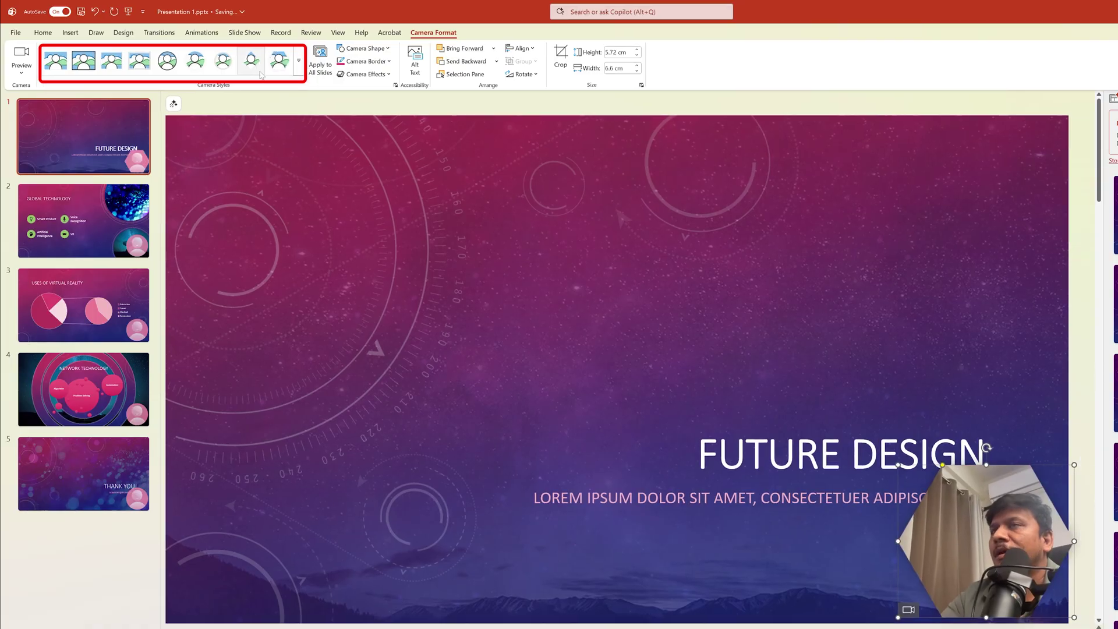
{"action": "left_click", "coordinate": [55, 61]}
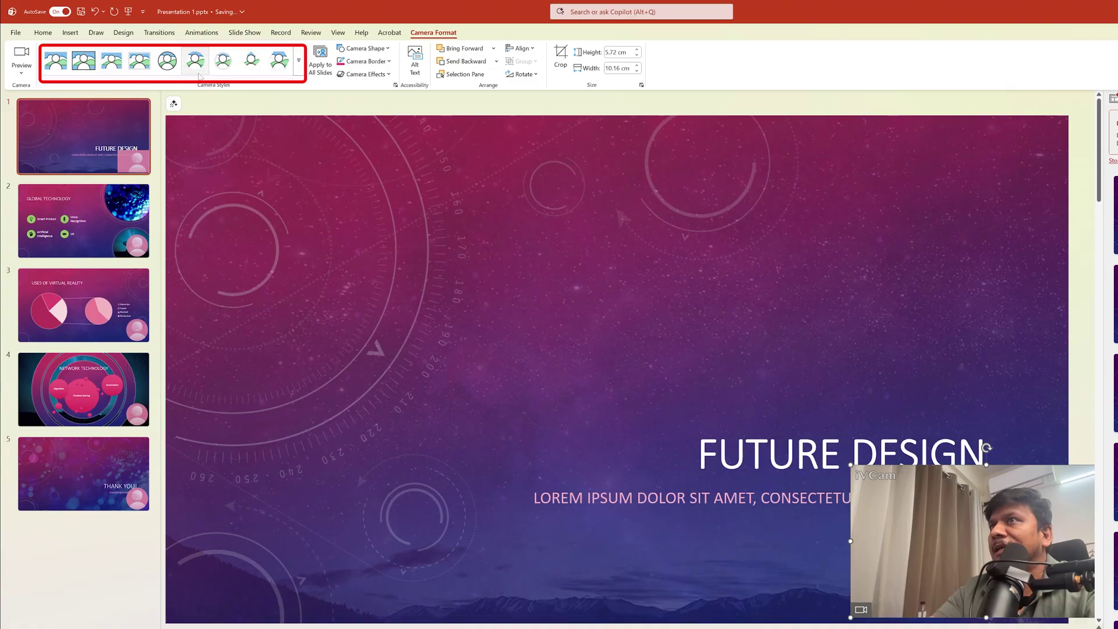
{"action": "left_click", "coordinate": [167, 61]}
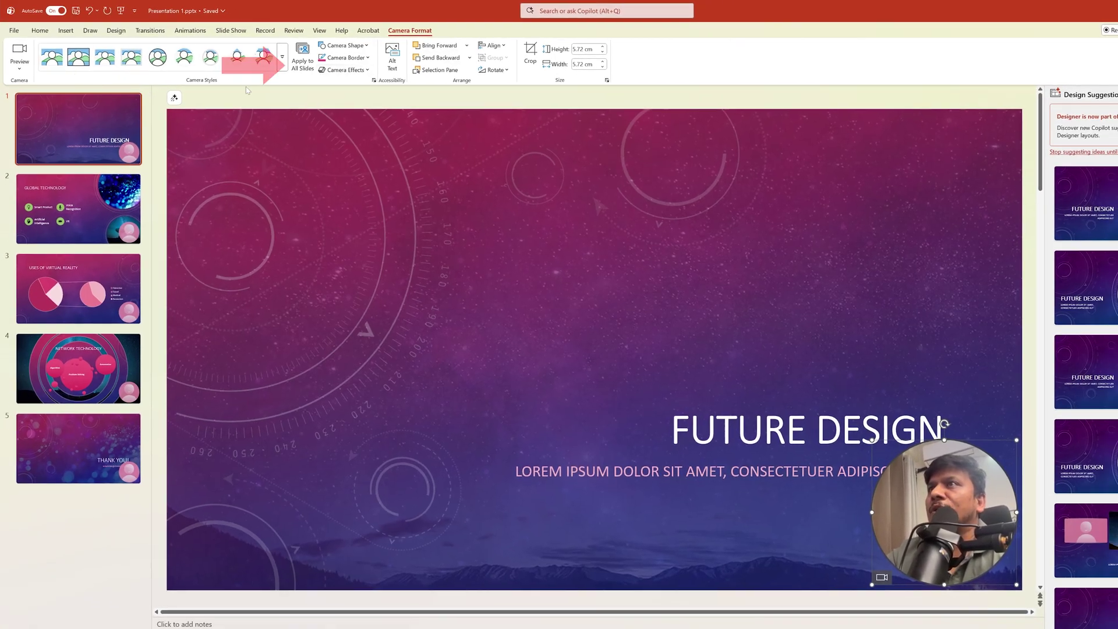
Apply the circular cameo style to every slide and check it on slide 2.
{"action": "left_click", "coordinate": [302, 59]}
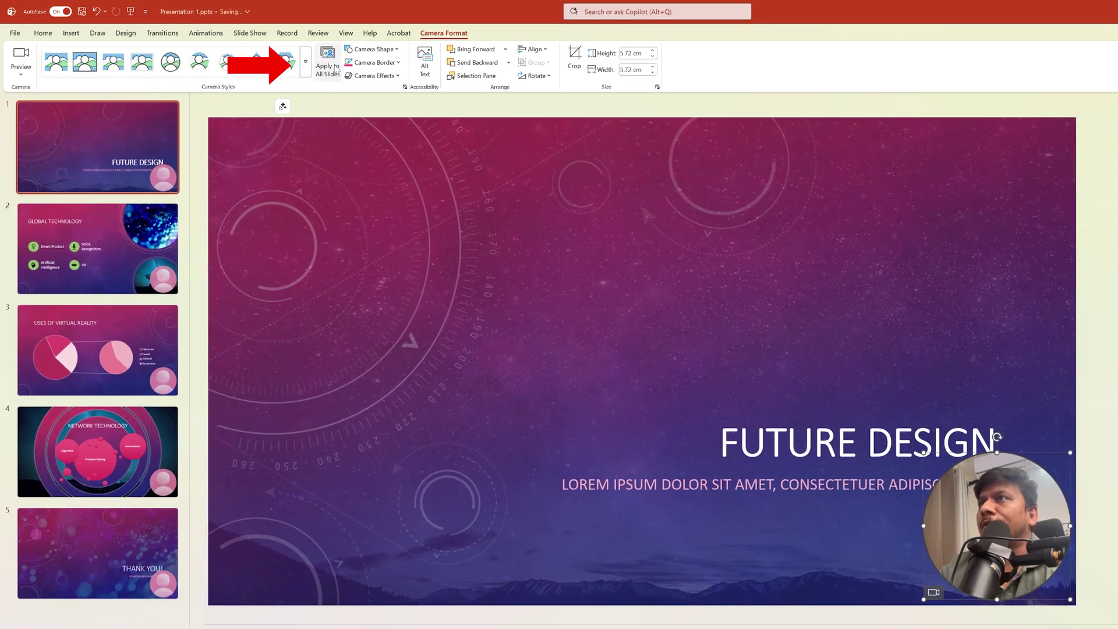
{"action": "left_click", "coordinate": [145, 247]}
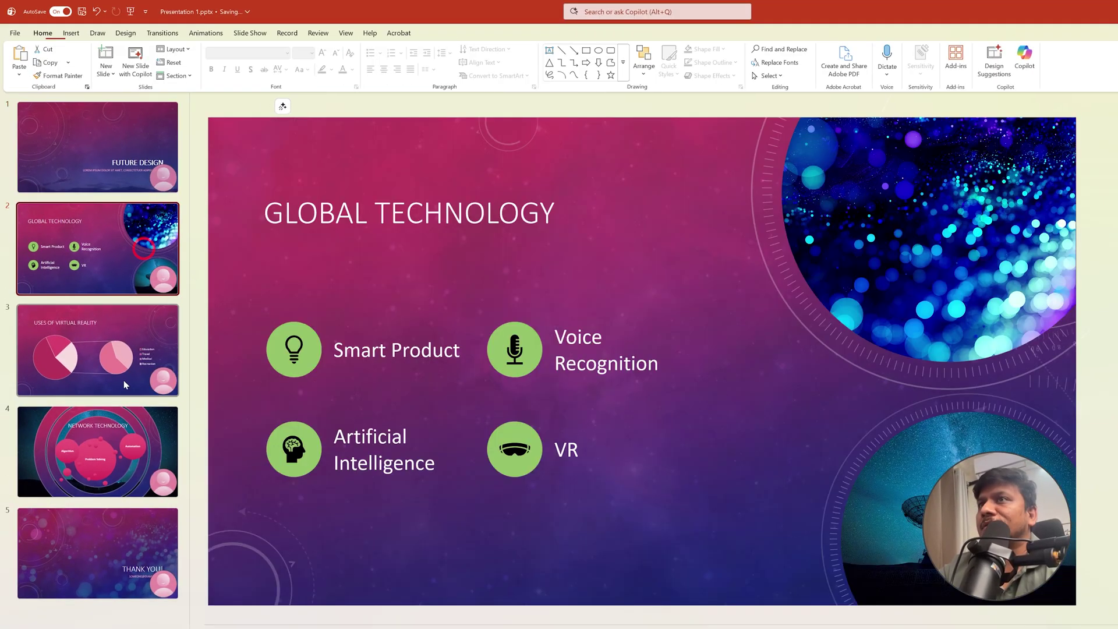
{"action": "left_click", "coordinate": [161, 153]}
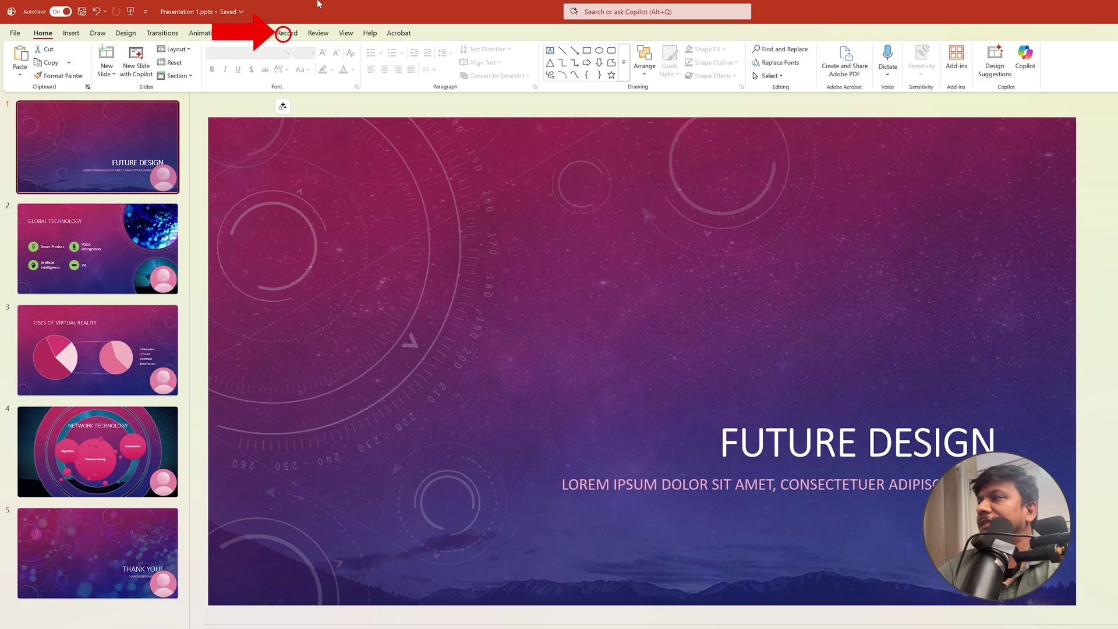
Review the title slide cameo's Camera Format options, ending on the Record tools.
{"action": "left_click", "coordinate": [287, 33]}
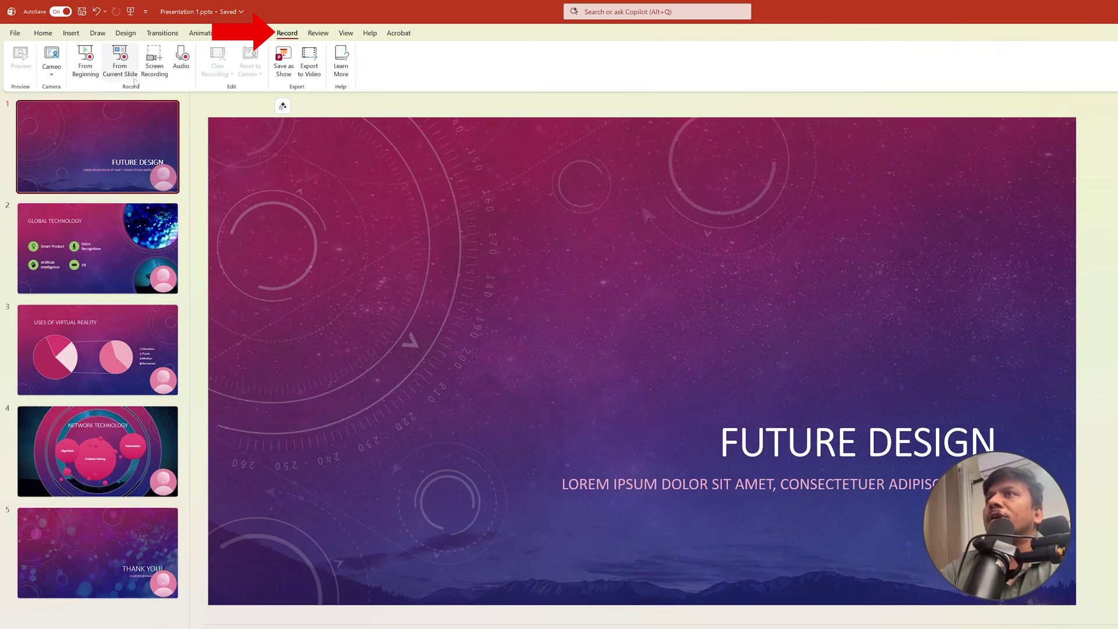
{"action": "left_click", "coordinate": [995, 524]}
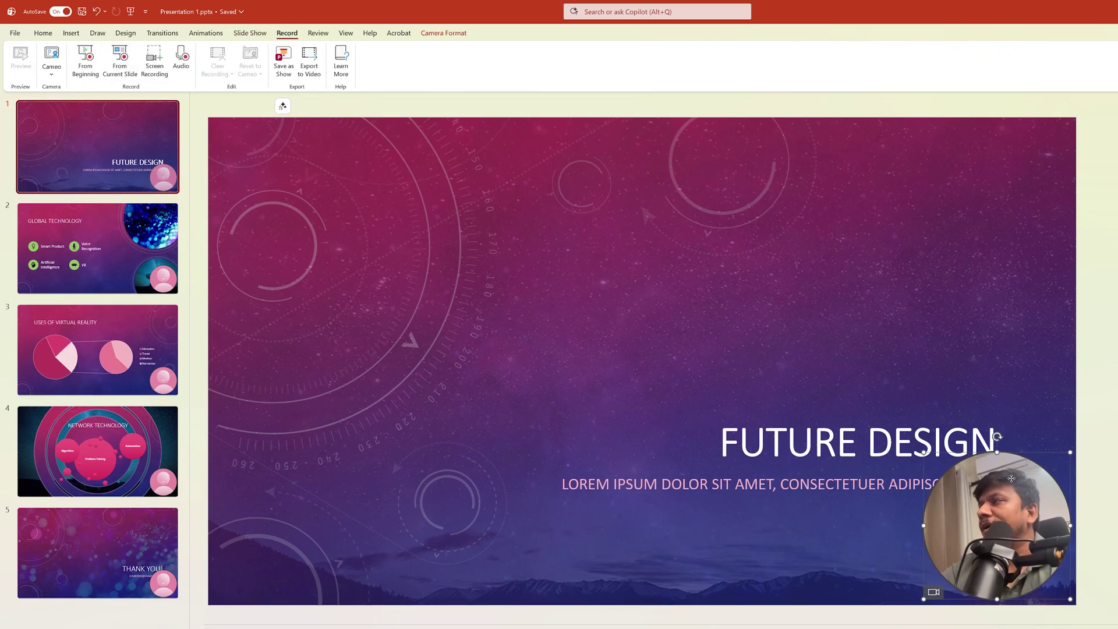
{"action": "left_click", "coordinate": [459, 33]}
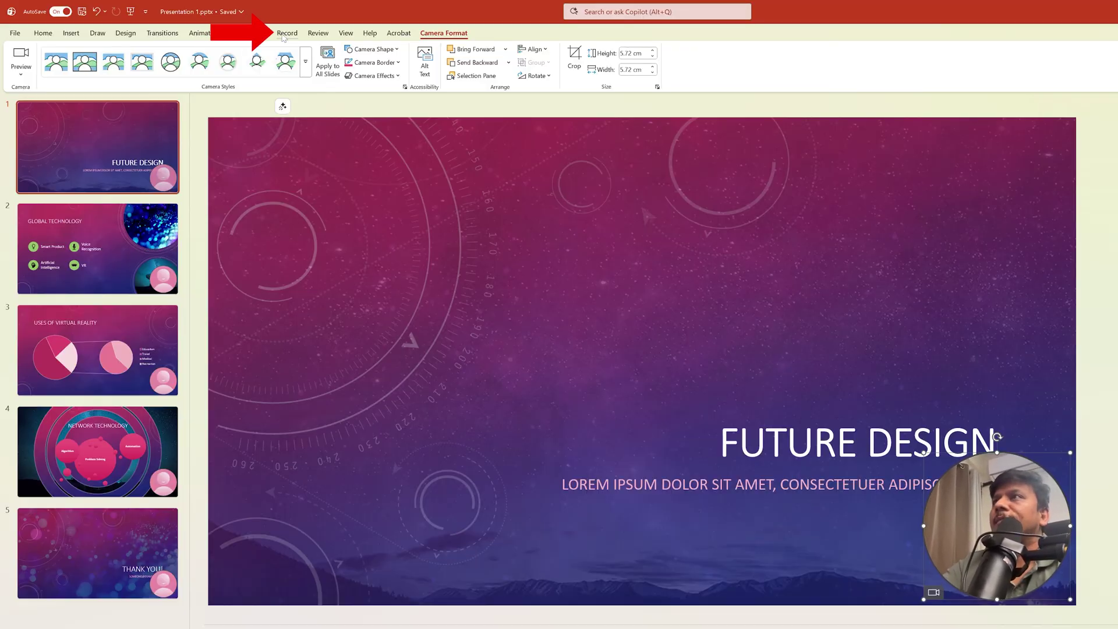
{"action": "left_click", "coordinate": [287, 33]}
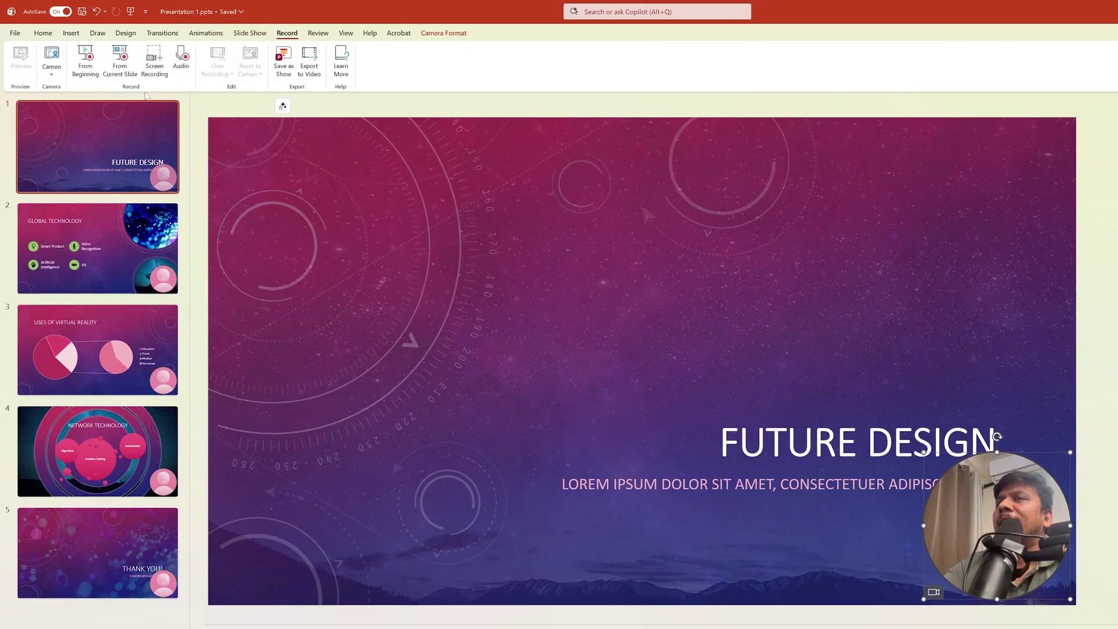
Start recording from the beginning with the camera off, browsing slides and returning to slide 1.
{"action": "left_click", "coordinate": [86, 54]}
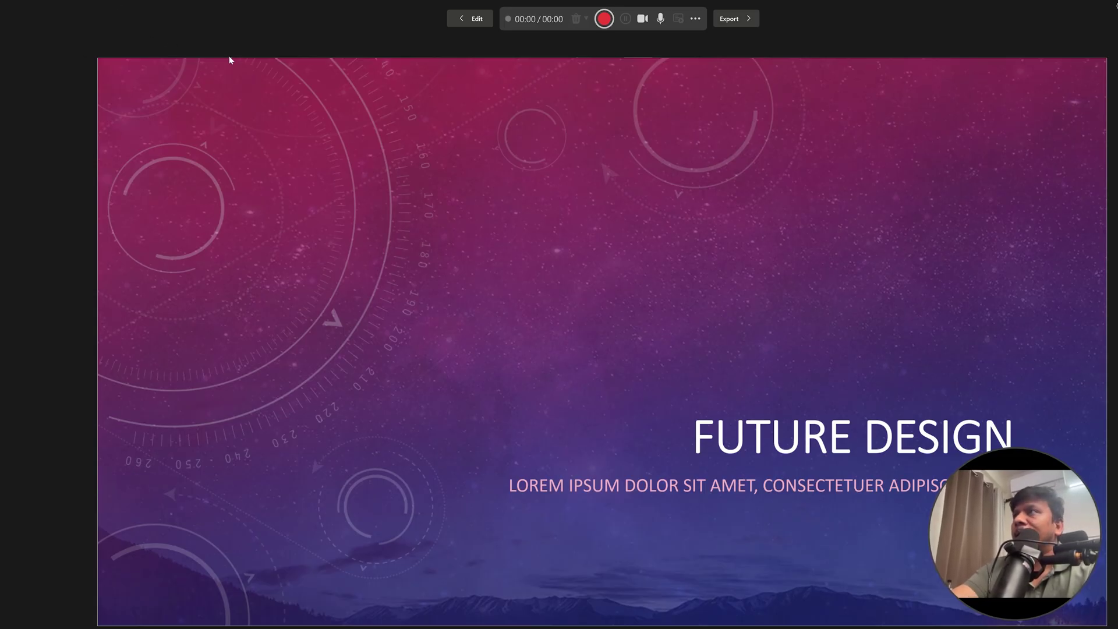
{"action": "left_click", "coordinate": [641, 18]}
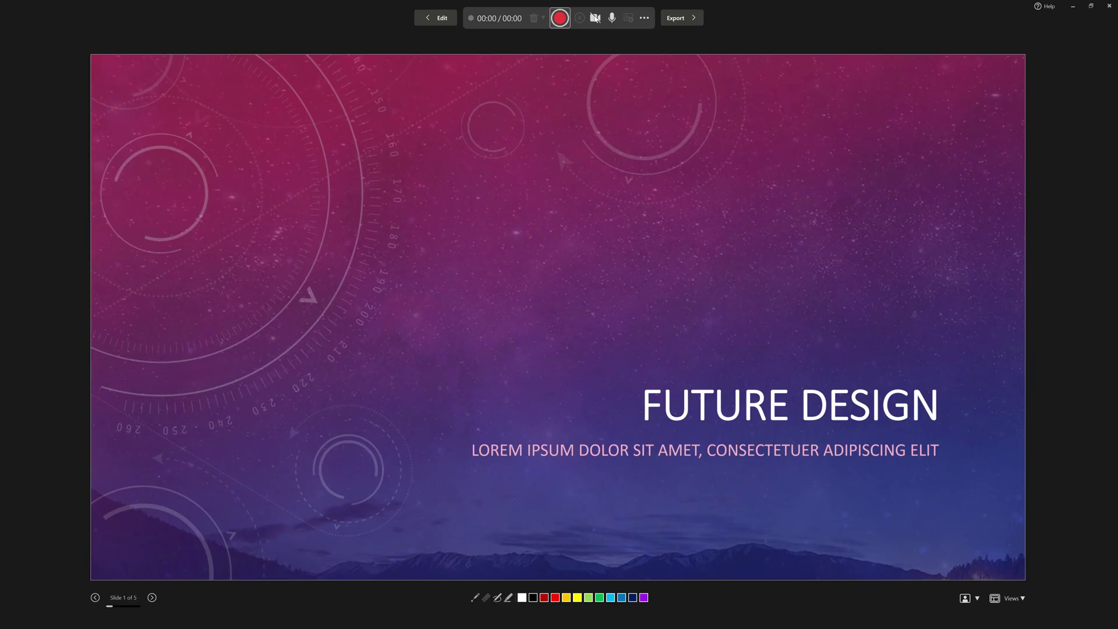
{"action": "left_click", "coordinate": [153, 600]}
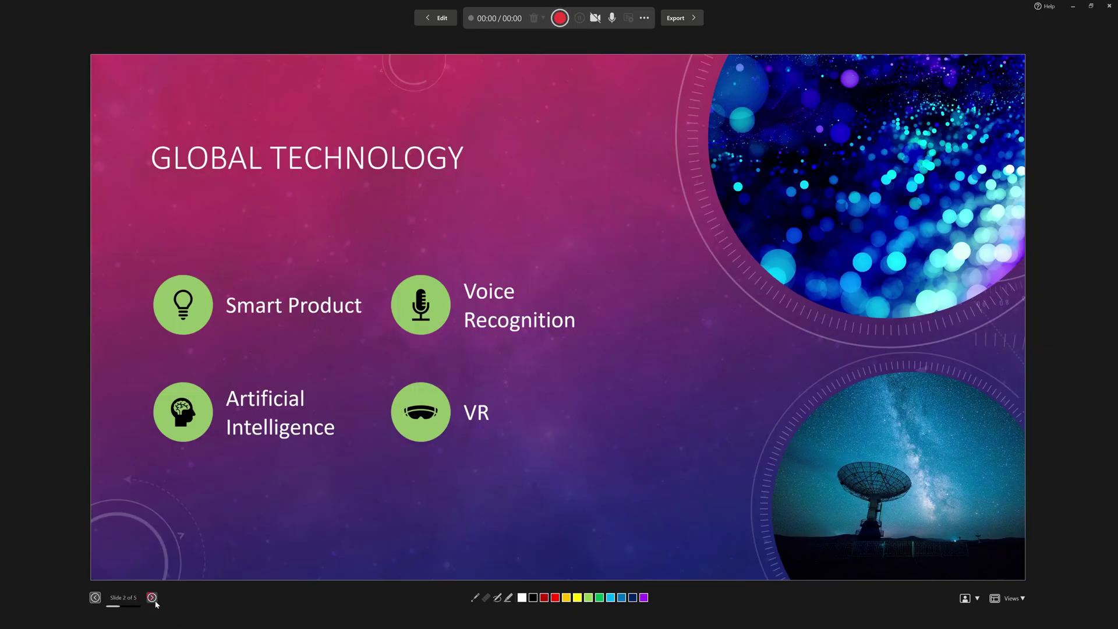
{"action": "left_click", "coordinate": [152, 598]}
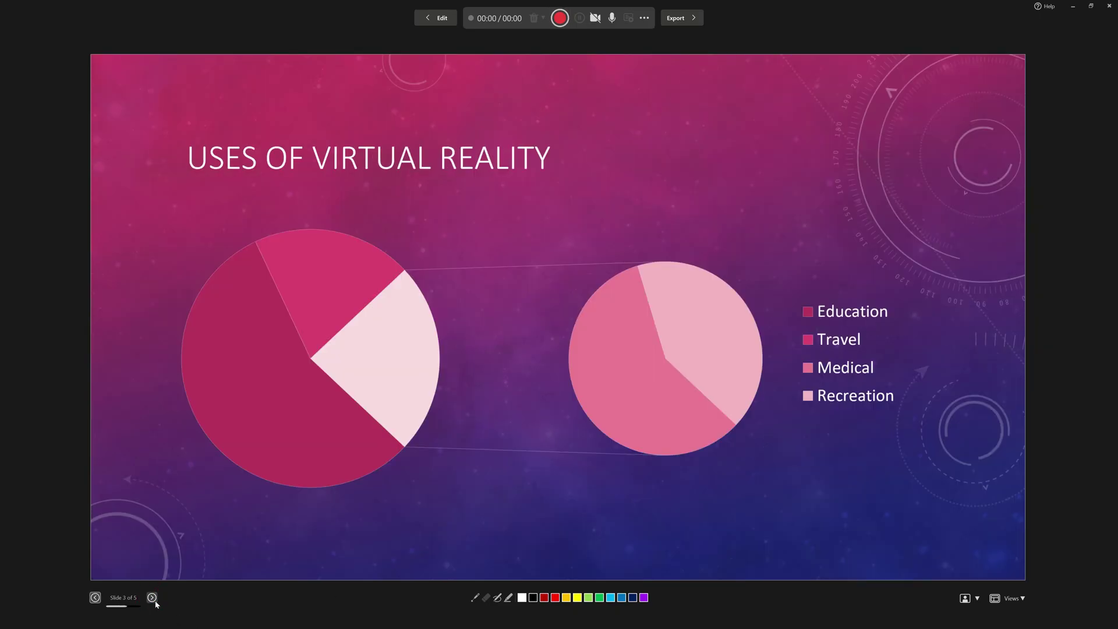
{"action": "left_click", "coordinate": [95, 597]}
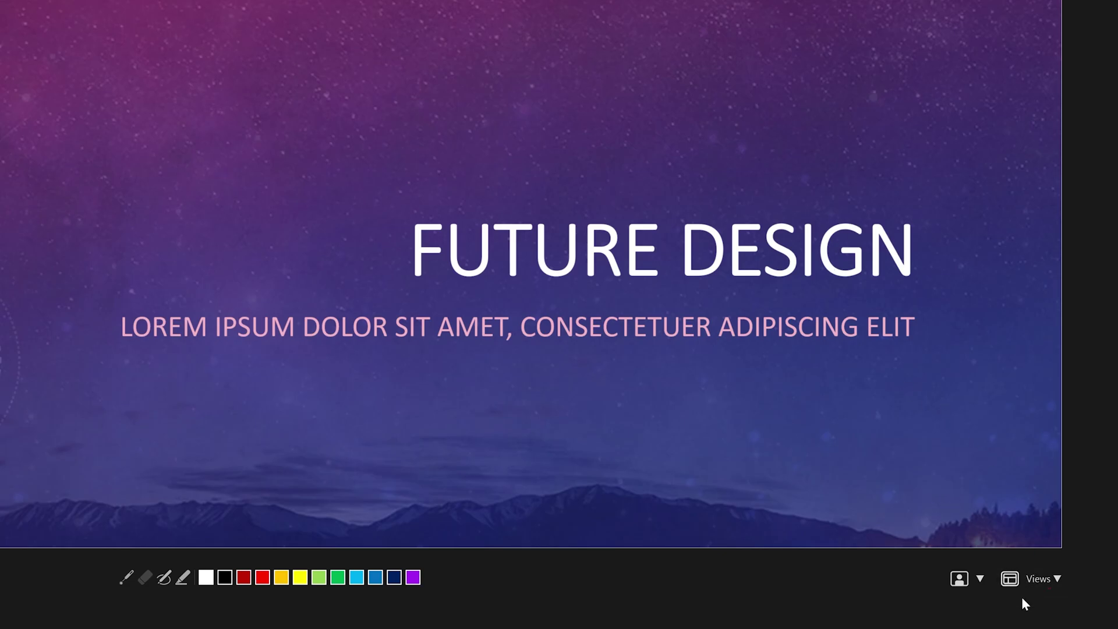
Try the Teleprompter and Presenter views with red pen ink, then return to Slide View.
{"action": "left_click", "coordinate": [1048, 581]}
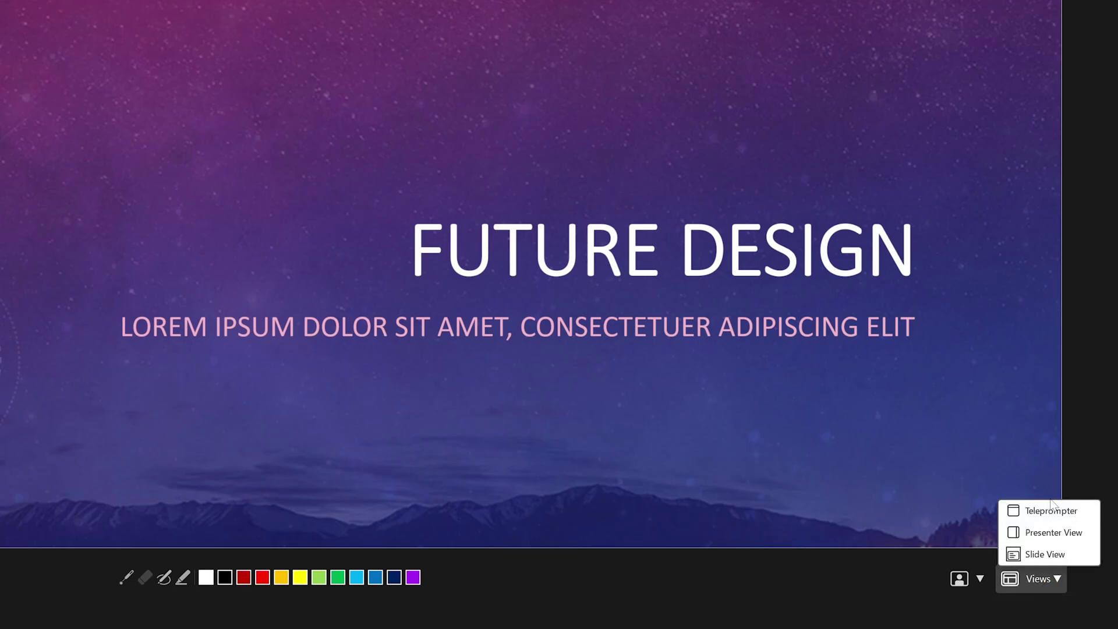
{"action": "left_click", "coordinate": [1048, 514]}
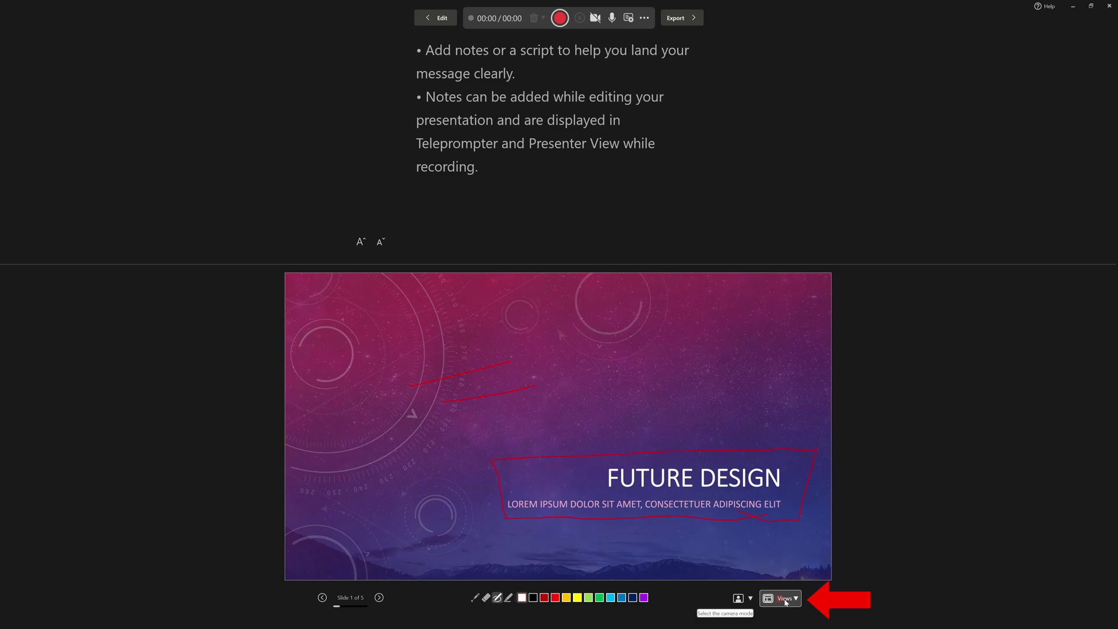
{"action": "left_click", "coordinate": [785, 599]}
{"action": "left_click", "coordinate": [791, 573]}
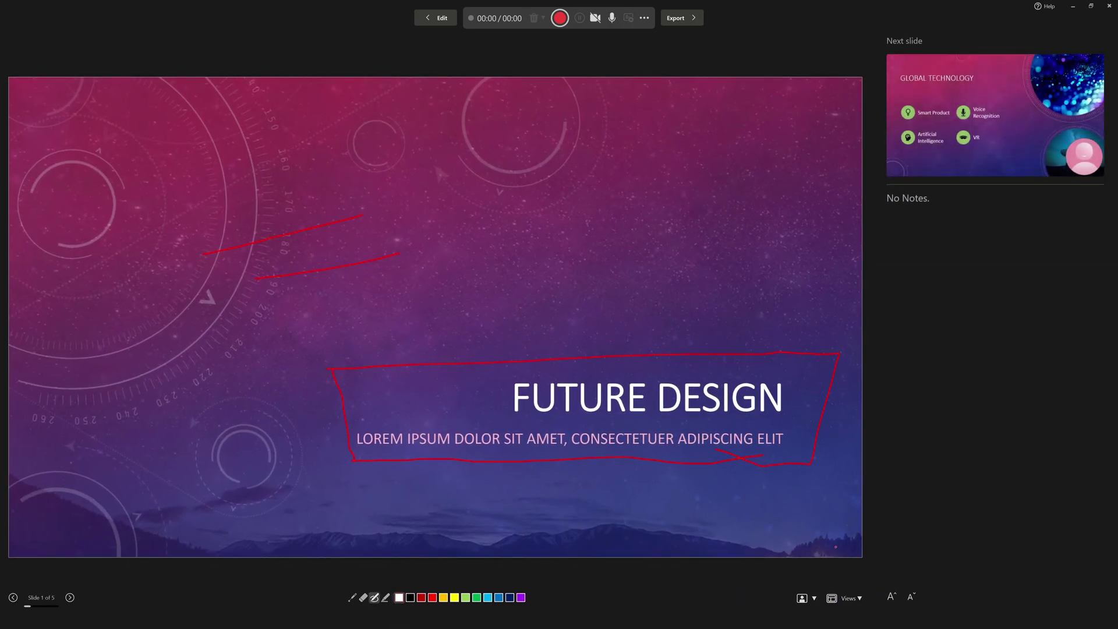
{"action": "left_click", "coordinate": [838, 593]}
{"action": "left_click", "coordinate": [853, 584]}
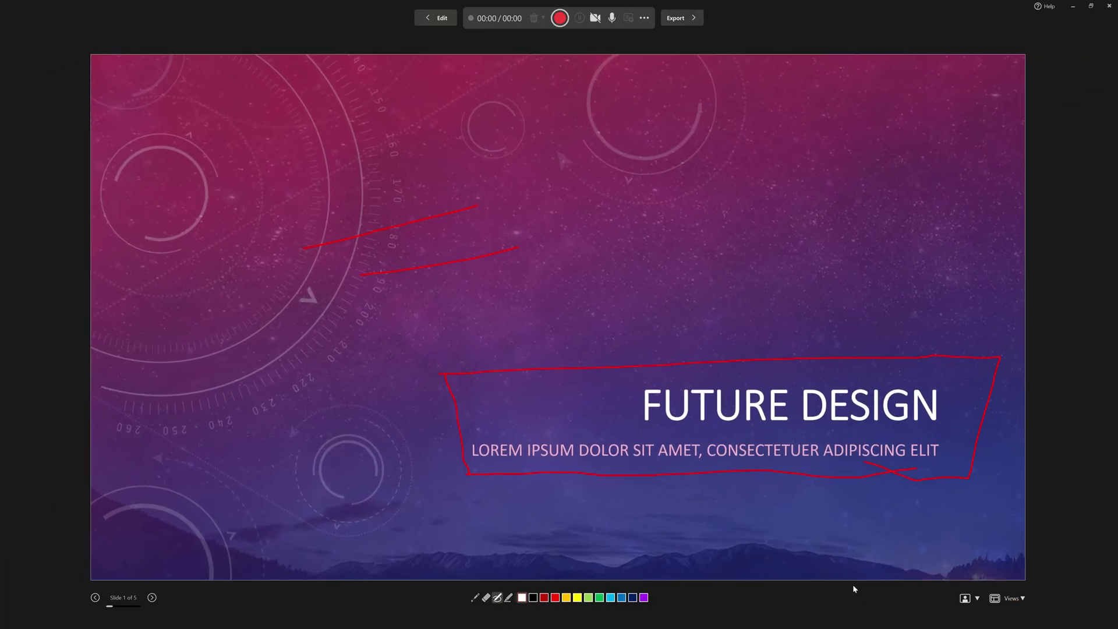
Check the camera background options and briefly toggle the webcam cameo.
{"action": "left_click", "coordinate": [972, 601]}
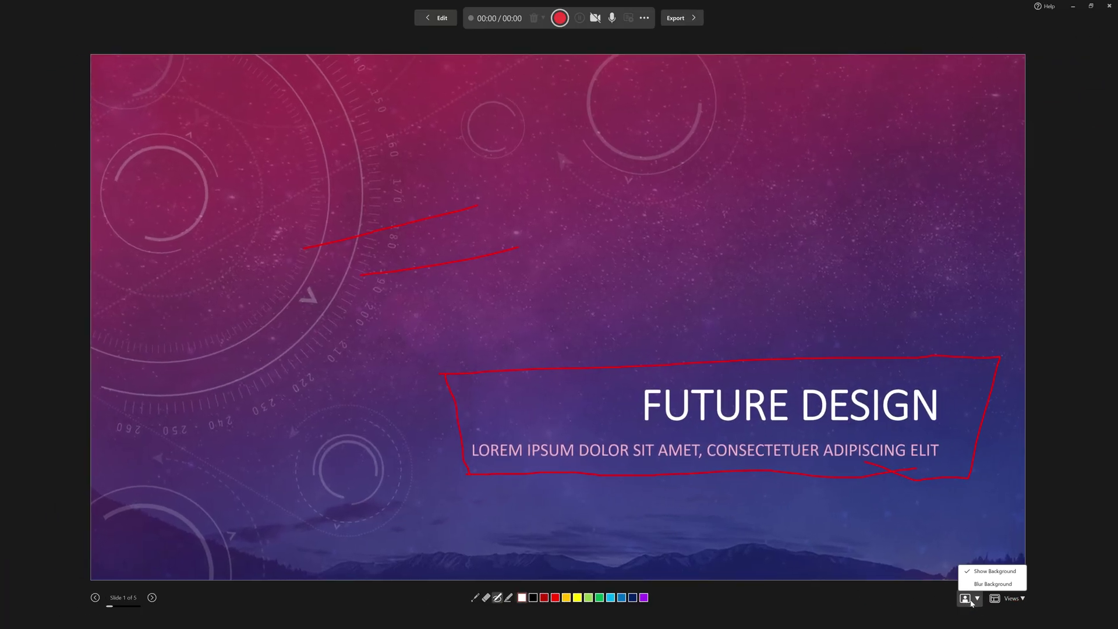
{"action": "left_click", "coordinate": [983, 586]}
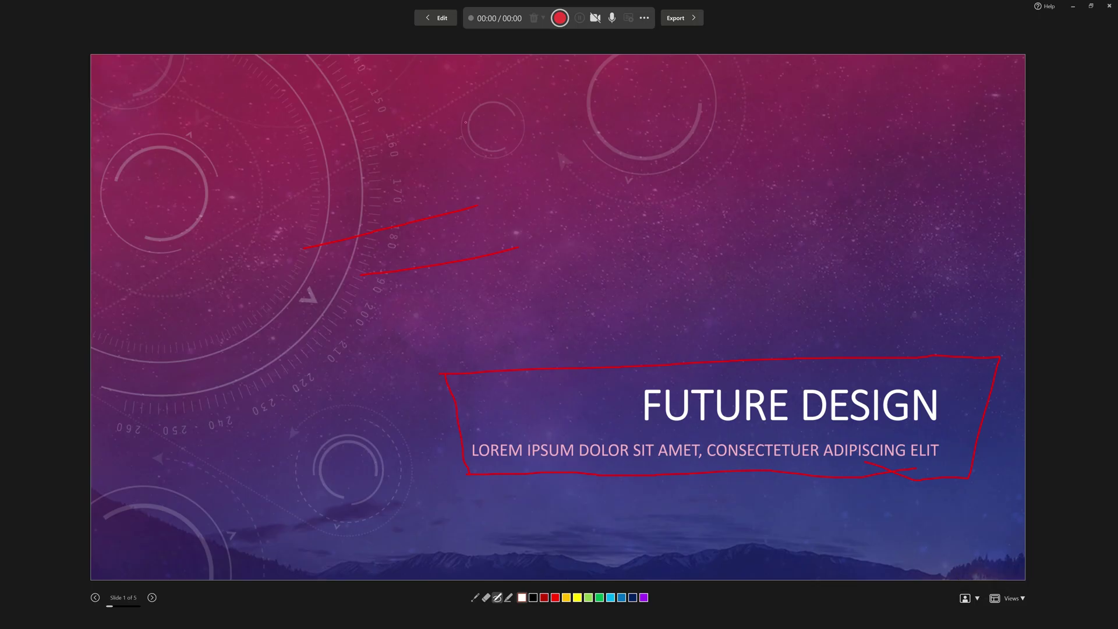
{"action": "left_click", "coordinate": [596, 20]}
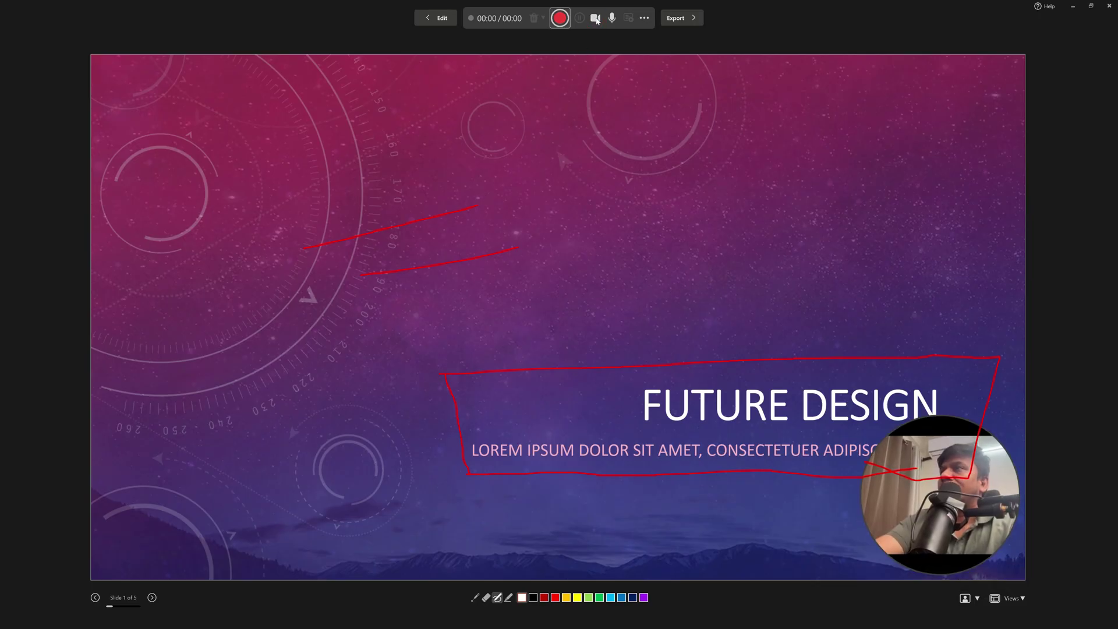
{"action": "left_click", "coordinate": [596, 20]}
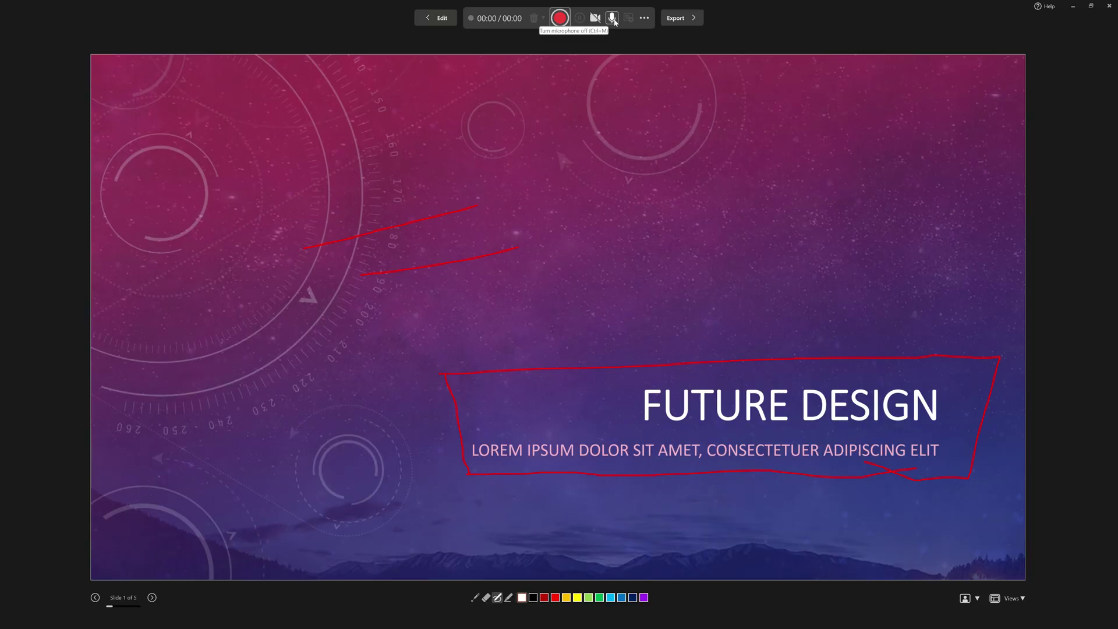
Review the microphone and camera source settings, then switch the webcam cameo on.
{"action": "left_click", "coordinate": [644, 19]}
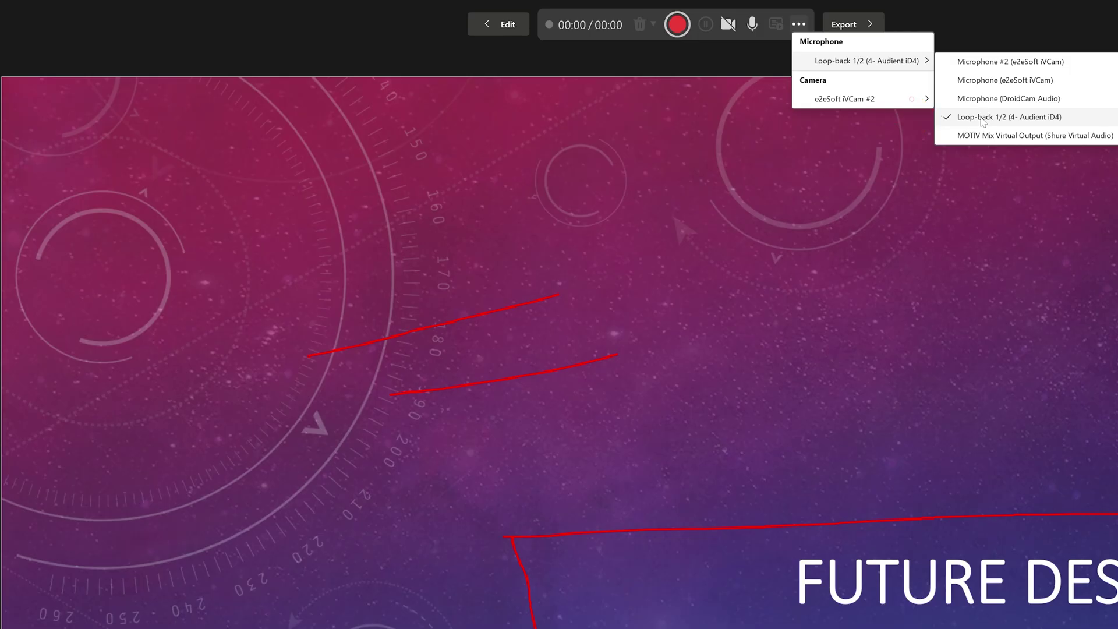
{"action": "mouse_move", "coordinate": [860, 99]}
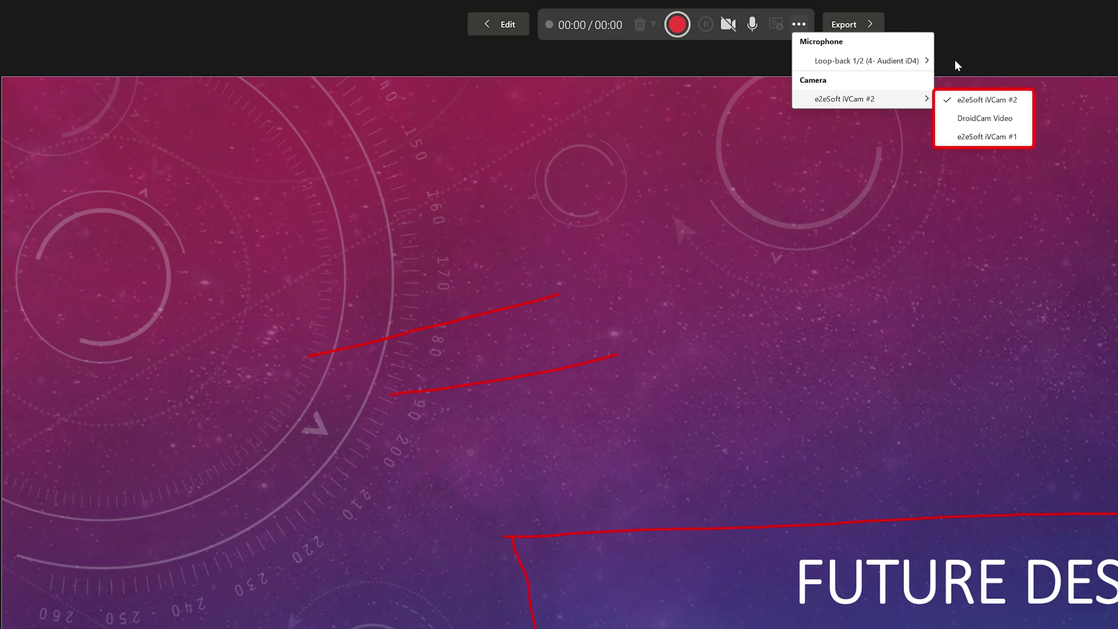
{"action": "left_click", "coordinate": [982, 66]}
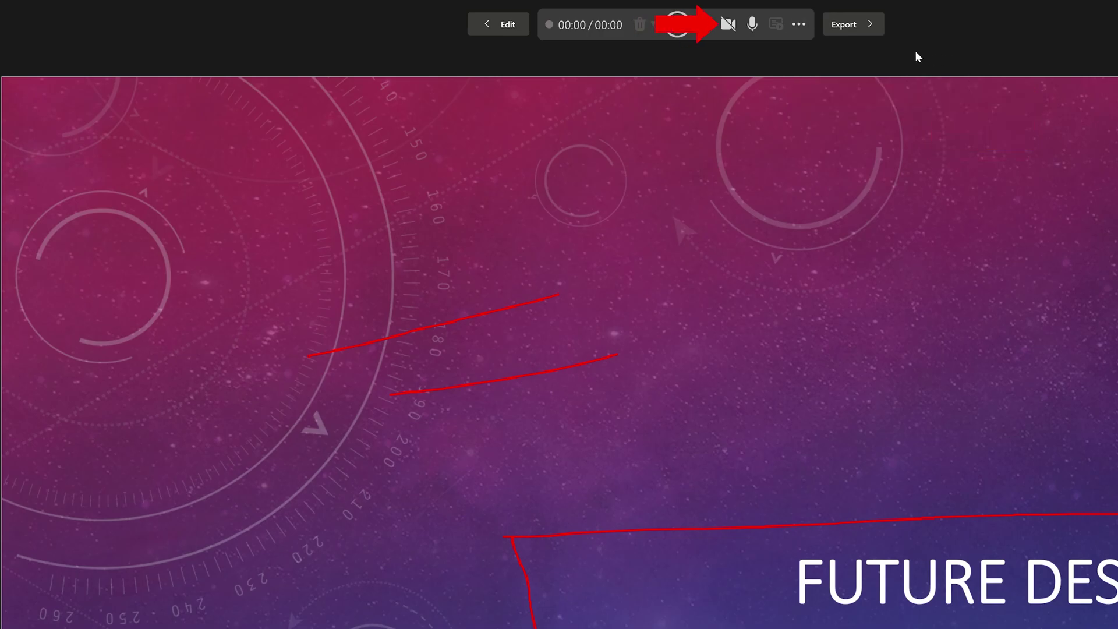
{"action": "left_click", "coordinate": [726, 28]}
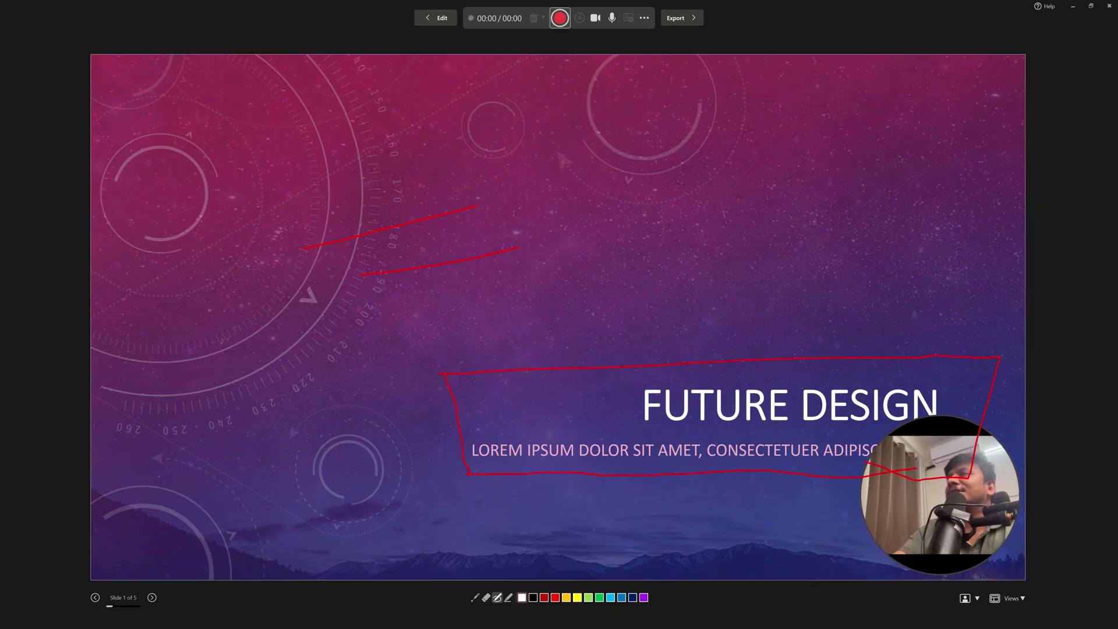
Record slides 1-2, underlining the title, Smart Product, Voice Recognition and Artificial Intelligence in red.
{"action": "left_click", "coordinate": [561, 19]}
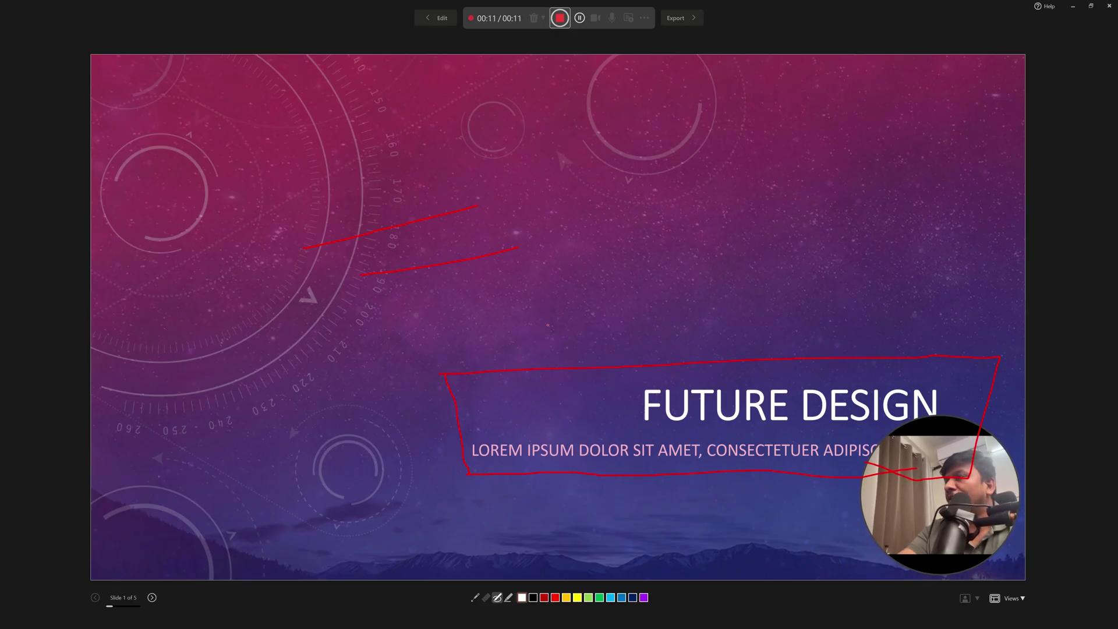
{"action": "left_click_drag", "start_coordinate": [631, 427], "coordinate": [755, 425]}
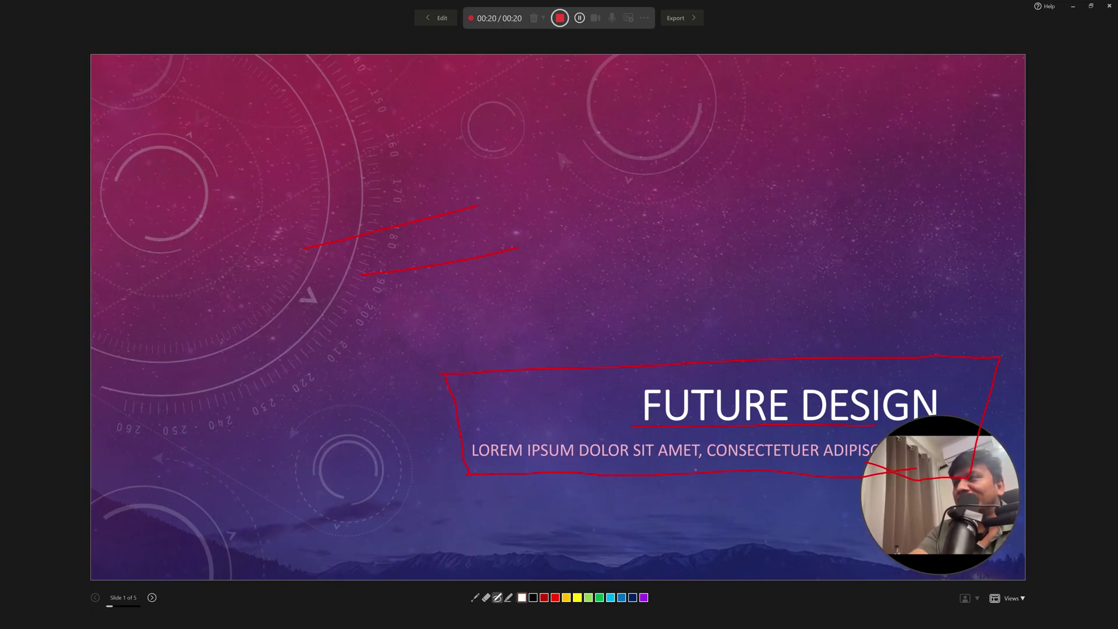
{"action": "left_click", "coordinate": [152, 599]}
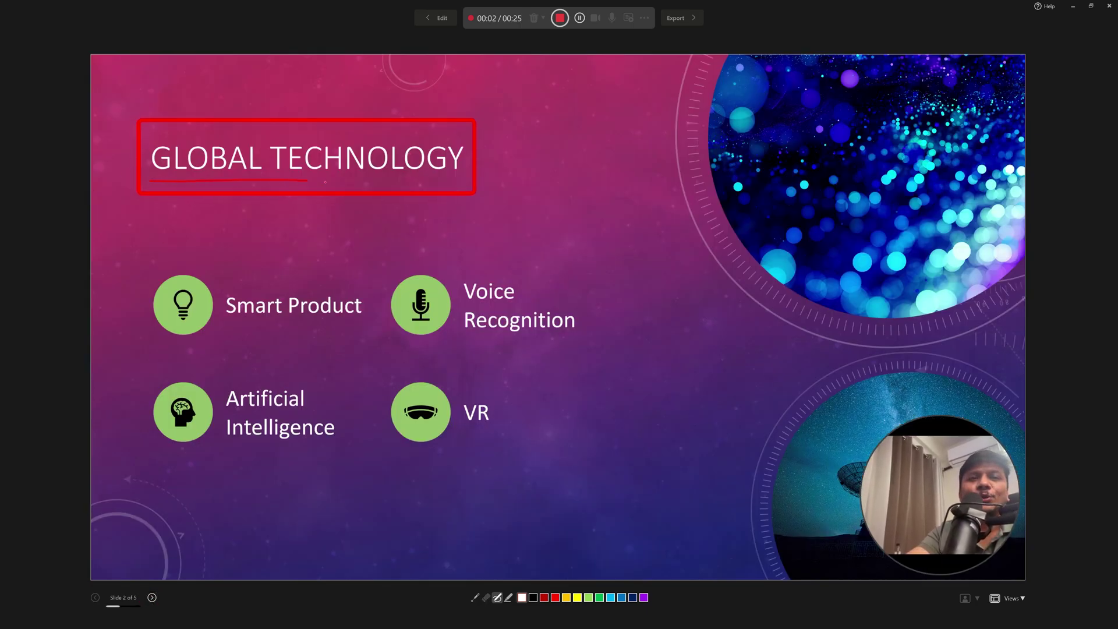
{"action": "left_click_drag", "start_coordinate": [150, 182], "coordinate": [466, 176]}
{"action": "key", "text": "Right"}
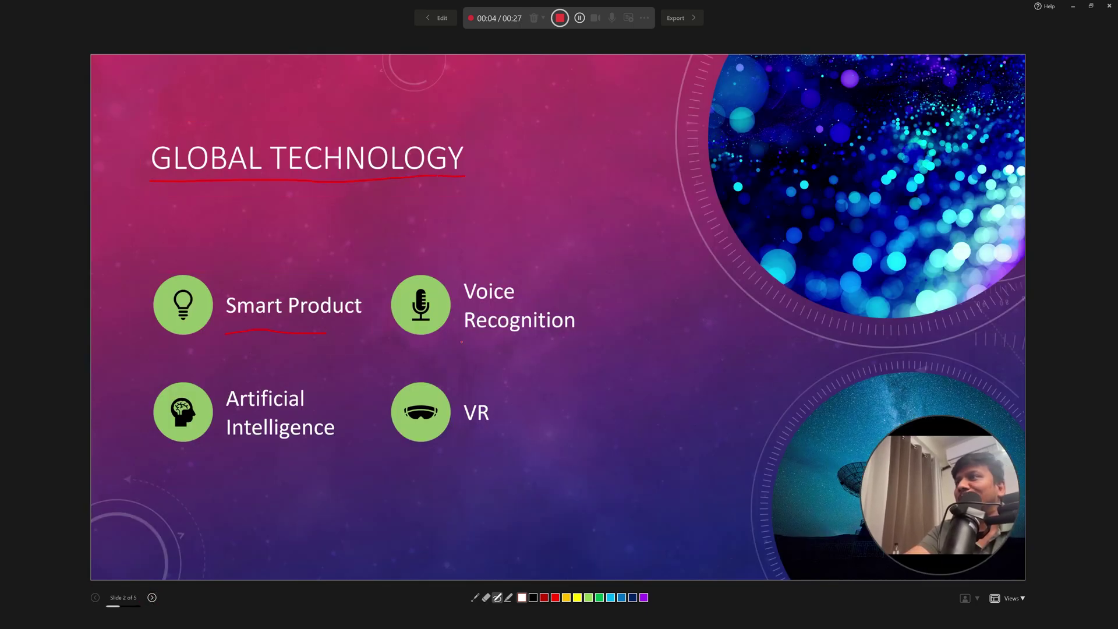
{"action": "key", "text": "Right"}
{"action": "left_click_drag", "start_coordinate": [462, 343], "coordinate": [576, 332]}
{"action": "key", "text": "Right"}
{"action": "left_click_drag", "start_coordinate": [250, 455], "coordinate": [389, 453]}
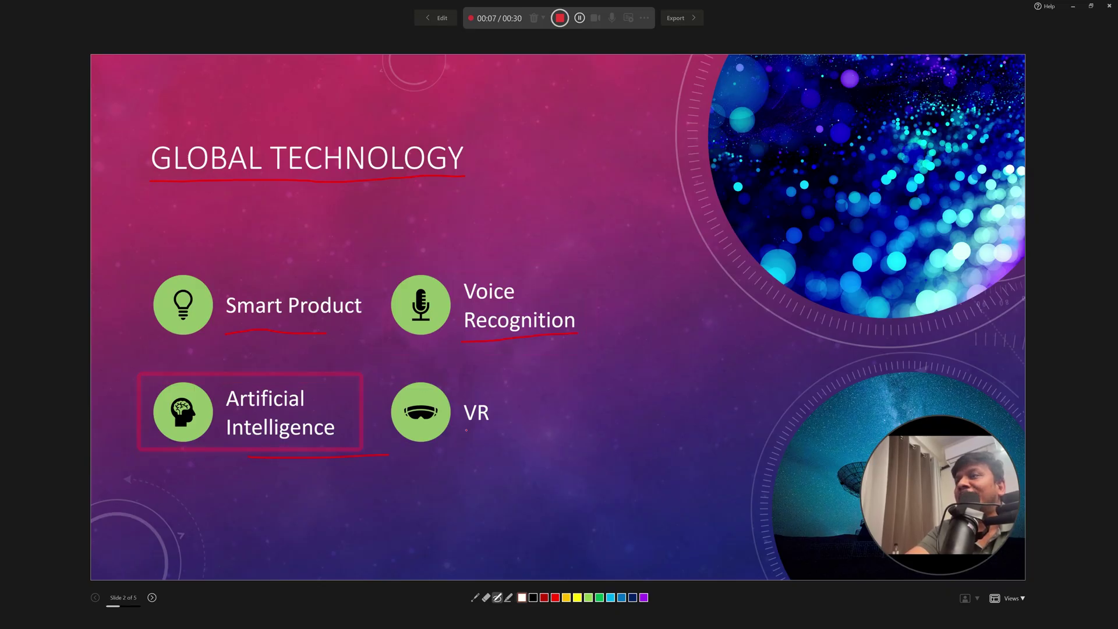
{"action": "key", "text": "Right"}
Annotate slides 3-4 in red then black ink, advancing through Thank You to end the 1:04 take.
{"action": "left_click", "coordinate": [152, 597]}
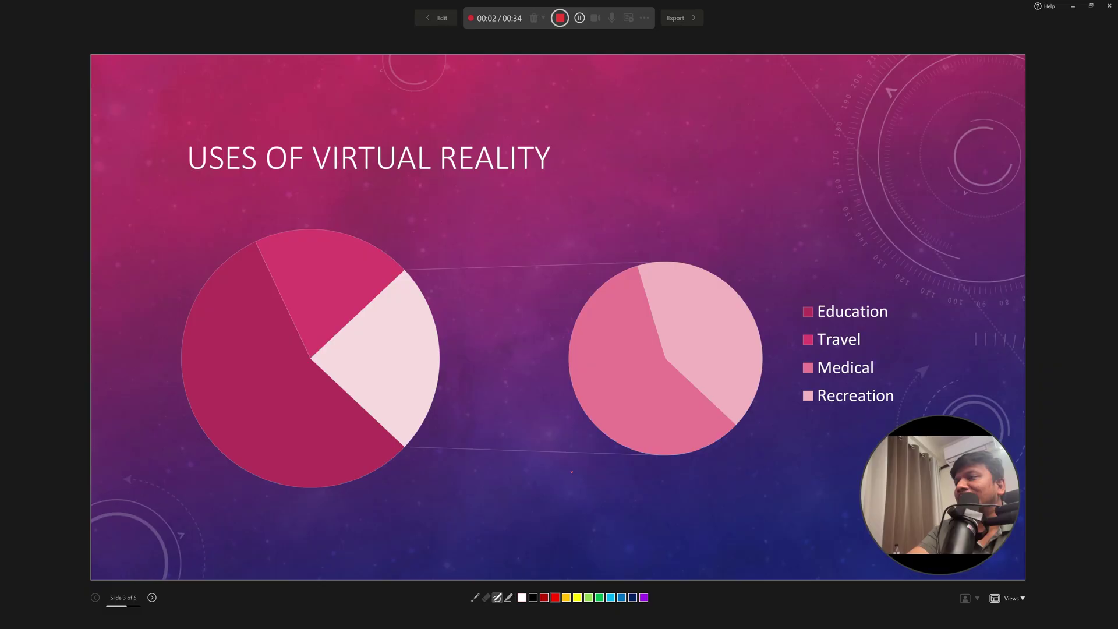
{"action": "left_click_drag", "start_coordinate": [471, 428], "coordinate": [496, 398]}
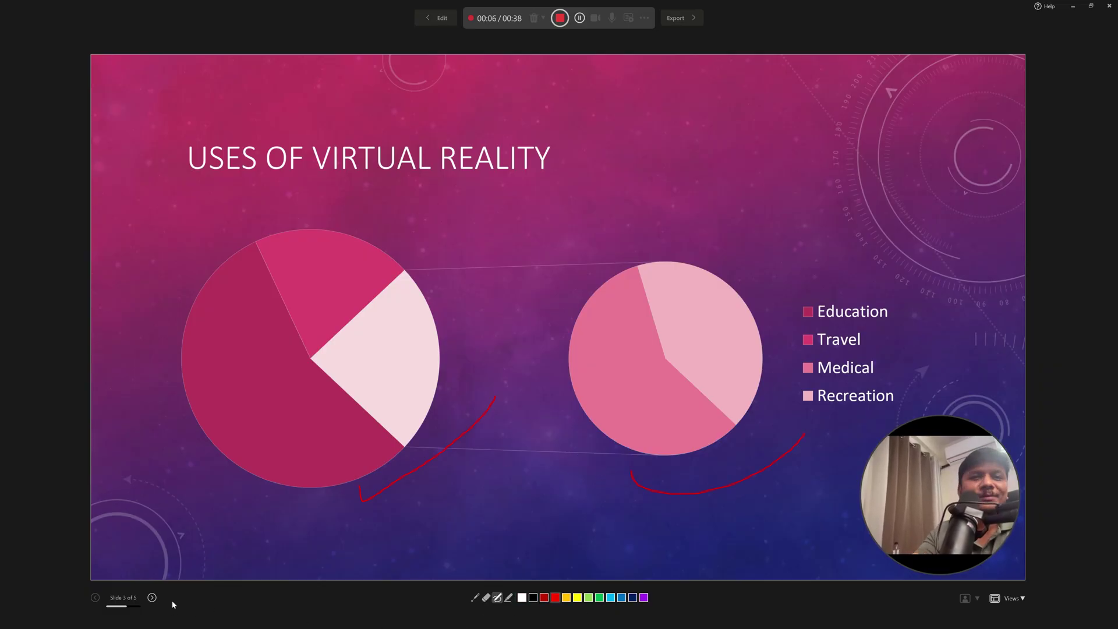
{"action": "left_click", "coordinate": [153, 597]}
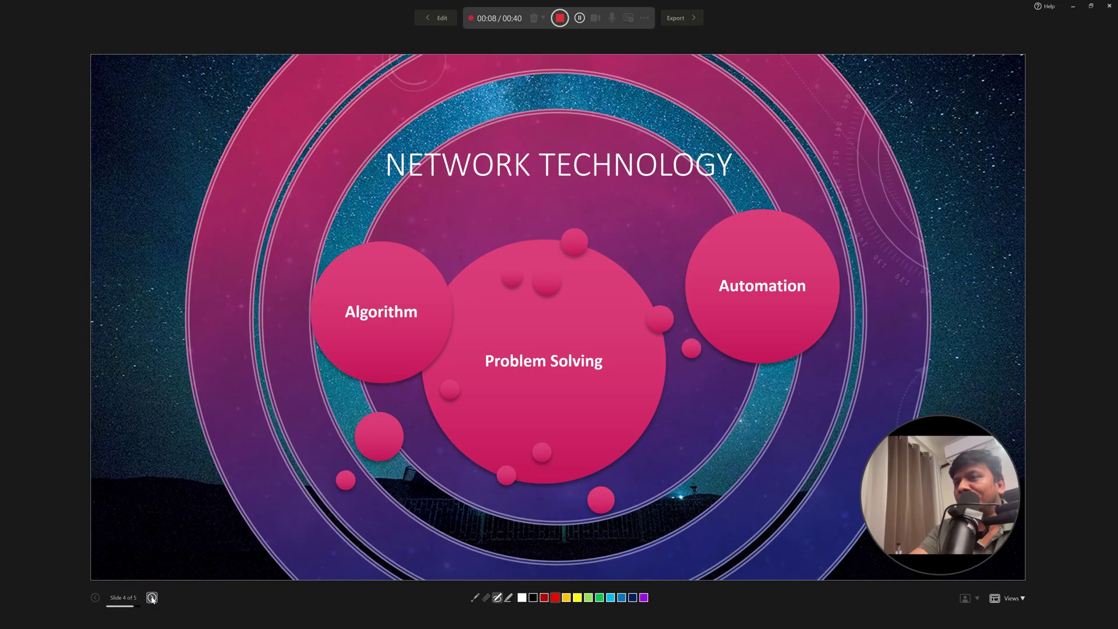
{"action": "left_click_drag", "start_coordinate": [350, 403], "coordinate": [458, 342]}
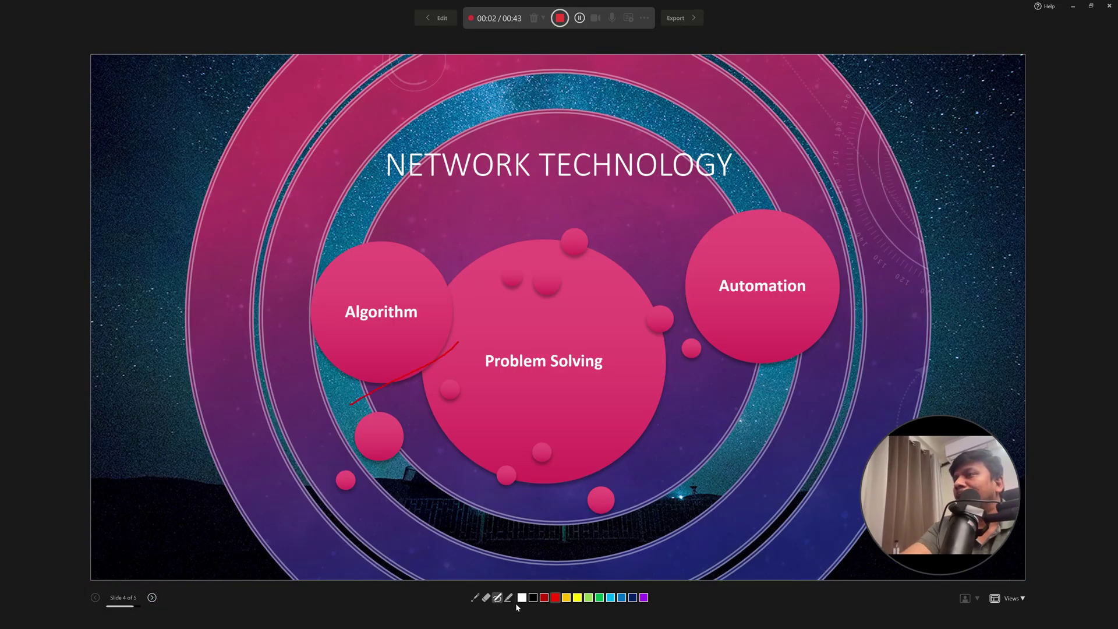
{"action": "left_click", "coordinate": [533, 597]}
{"action": "left_click_drag", "start_coordinate": [561, 395], "coordinate": [626, 332]}
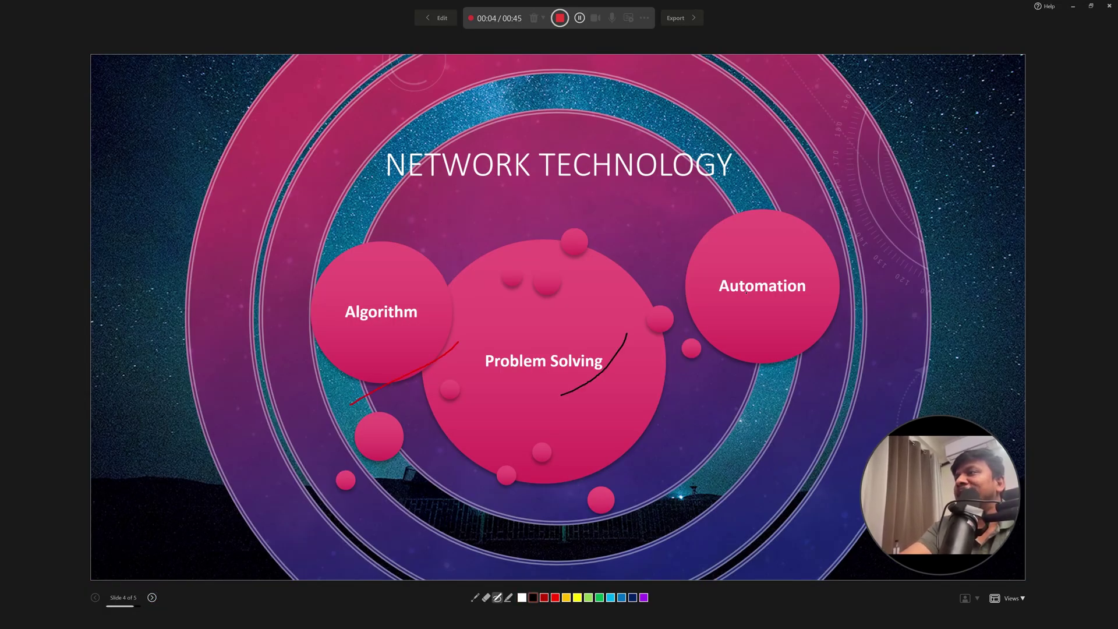
{"action": "left_click_drag", "start_coordinate": [753, 312], "coordinate": [865, 280]}
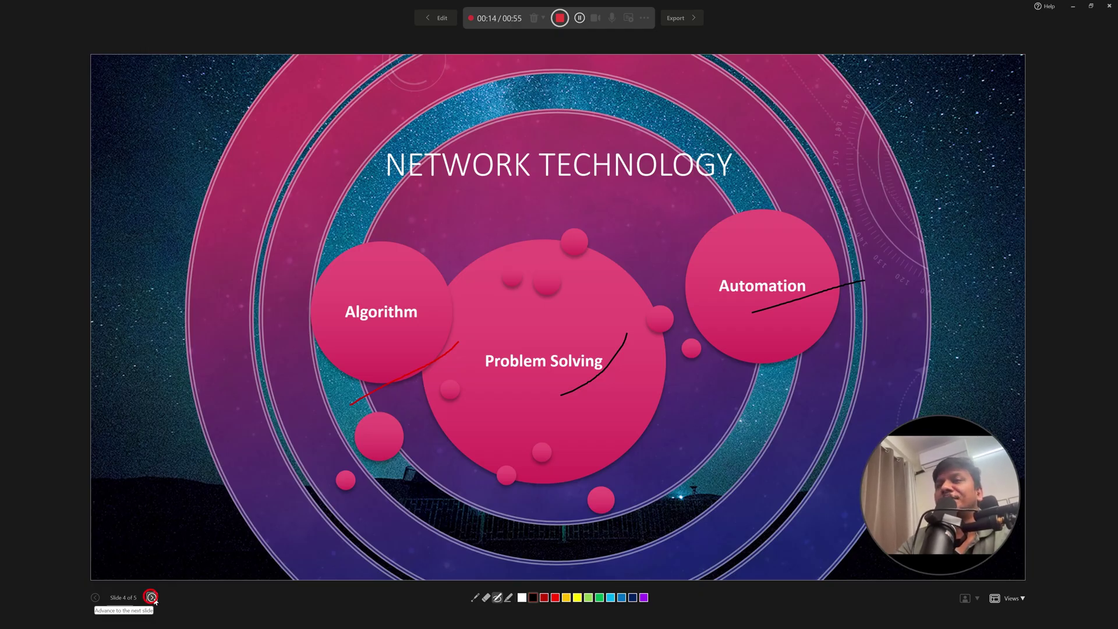
{"action": "left_click", "coordinate": [153, 599]}
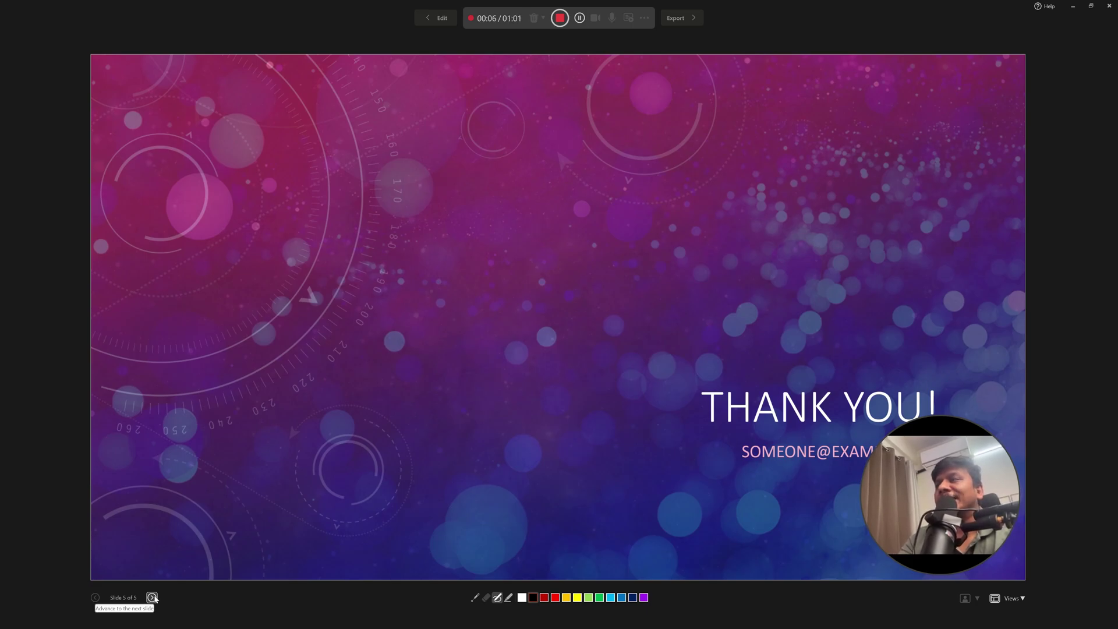
{"action": "left_click", "coordinate": [152, 597]}
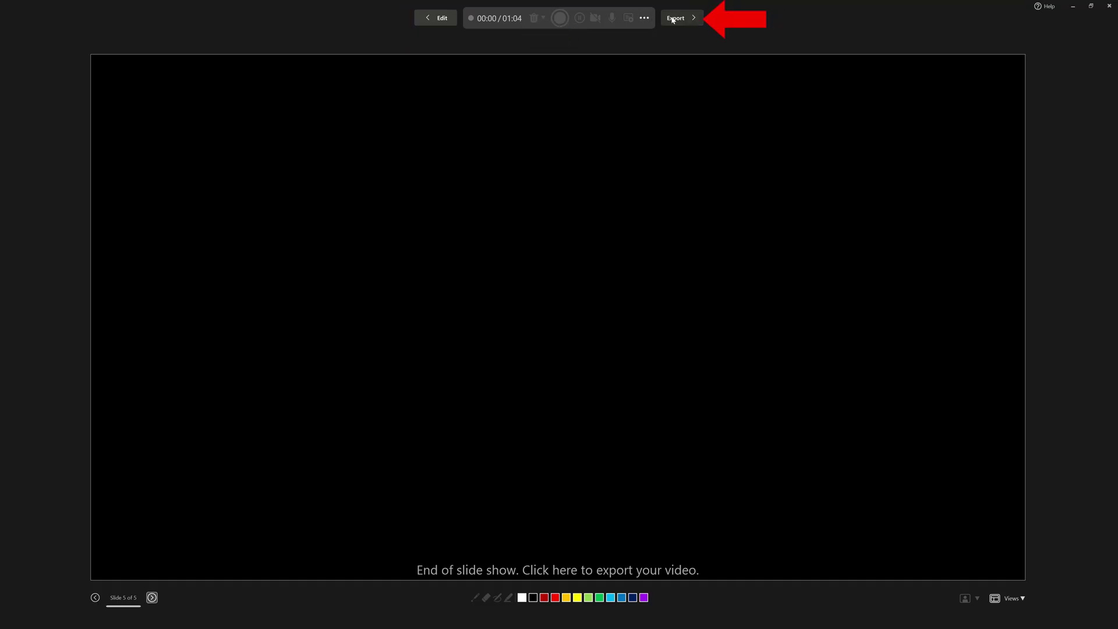
Export the recording via Create a Video at Ultra HD (4K) quality.
{"action": "left_click", "coordinate": [675, 18]}
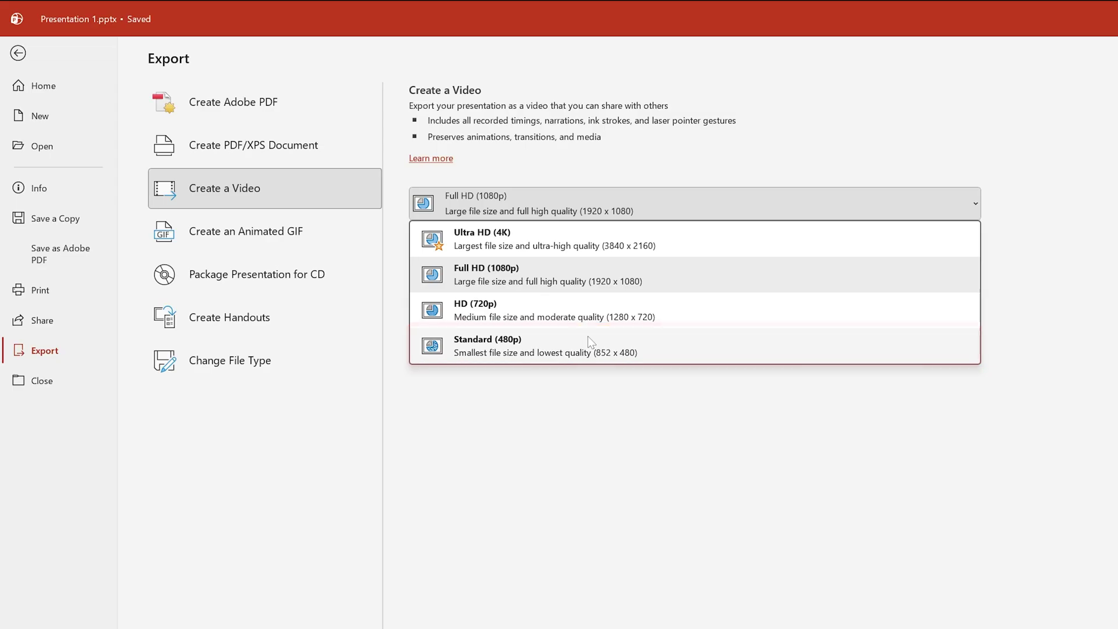
{"action": "left_click", "coordinate": [583, 238]}
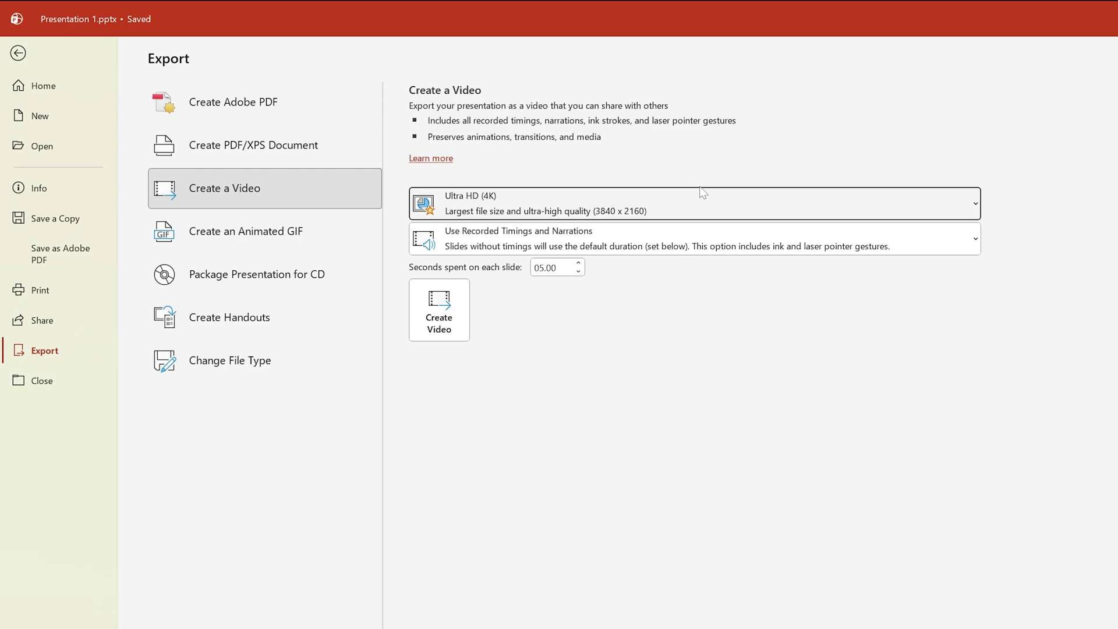
{"action": "left_click", "coordinate": [447, 324]}
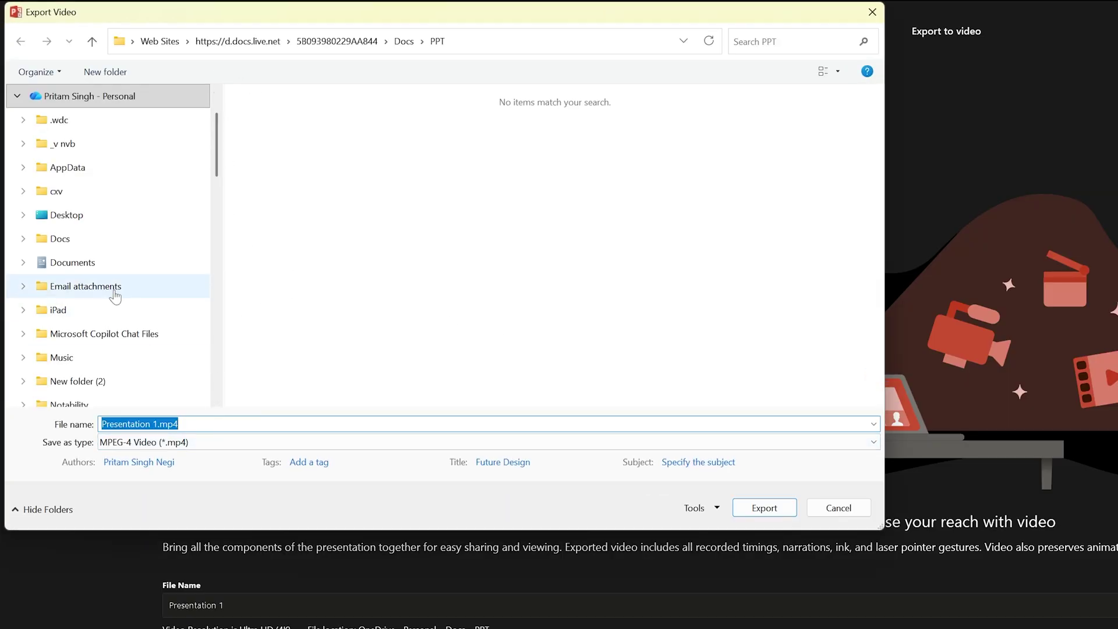
{"action": "scroll", "coordinate": [131, 236], "scroll_direction": "up", "scroll_amount": 1}
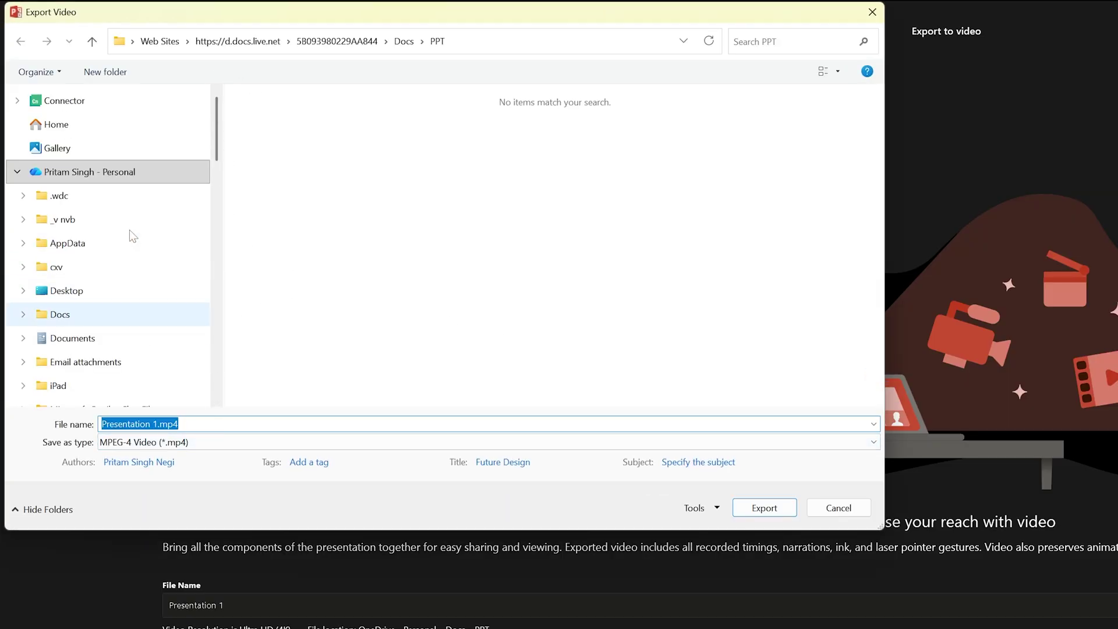
Export the video as ppt tech.mp4 to the Desktop and open it for playback.
{"action": "left_click", "coordinate": [95, 288]}
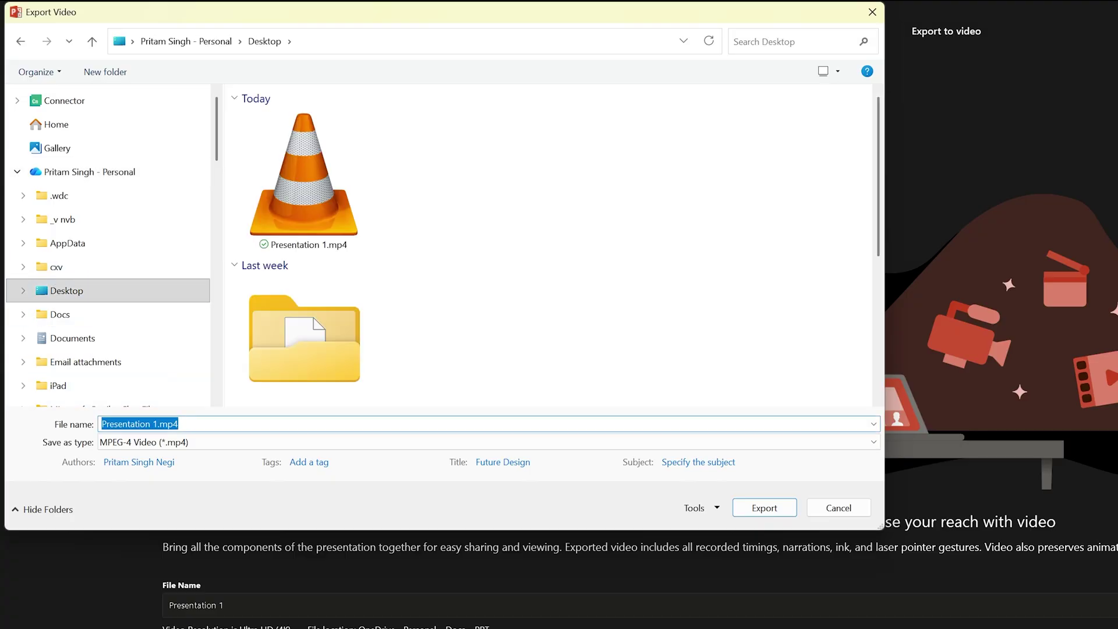
{"action": "type", "text": "pp"}
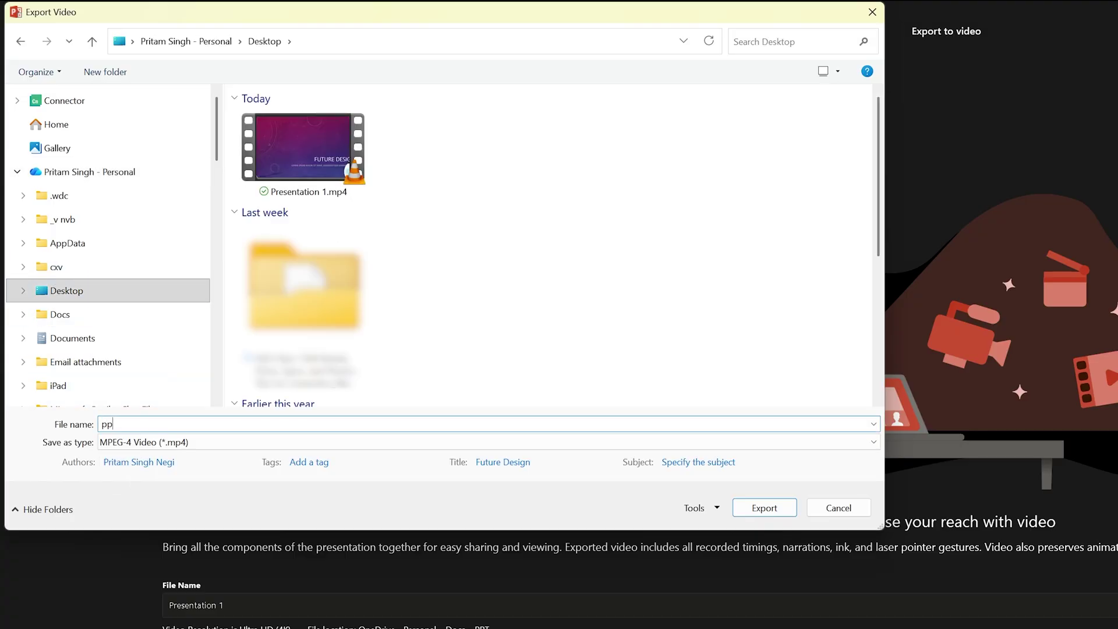
{"action": "type", "text": "t tech"}
{"action": "left_click", "coordinate": [818, 563]}
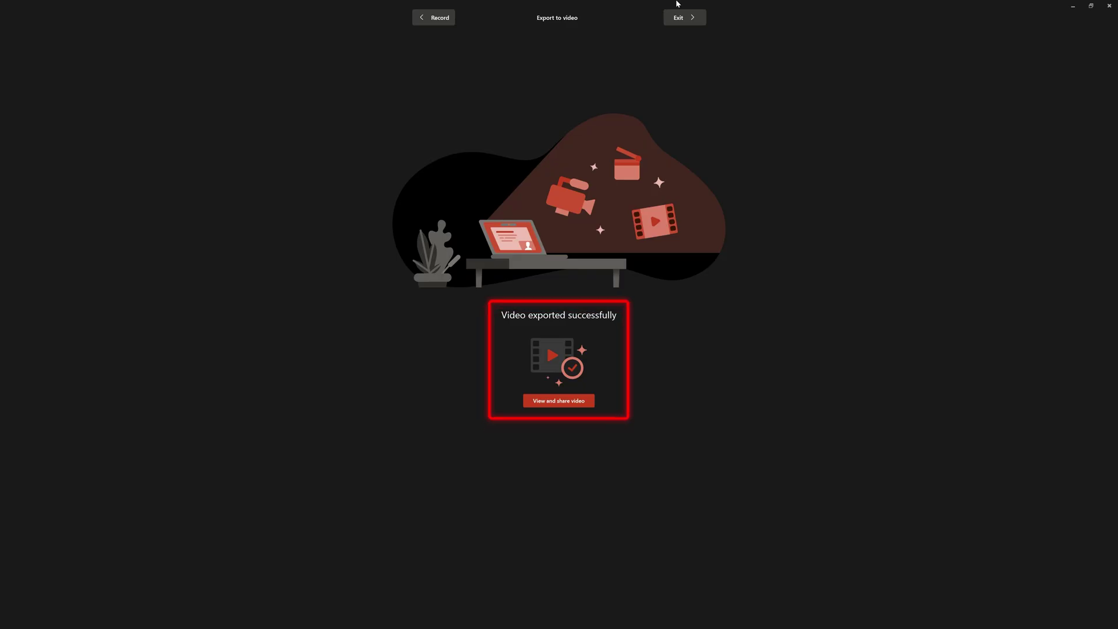
{"action": "left_click", "coordinate": [572, 403]}
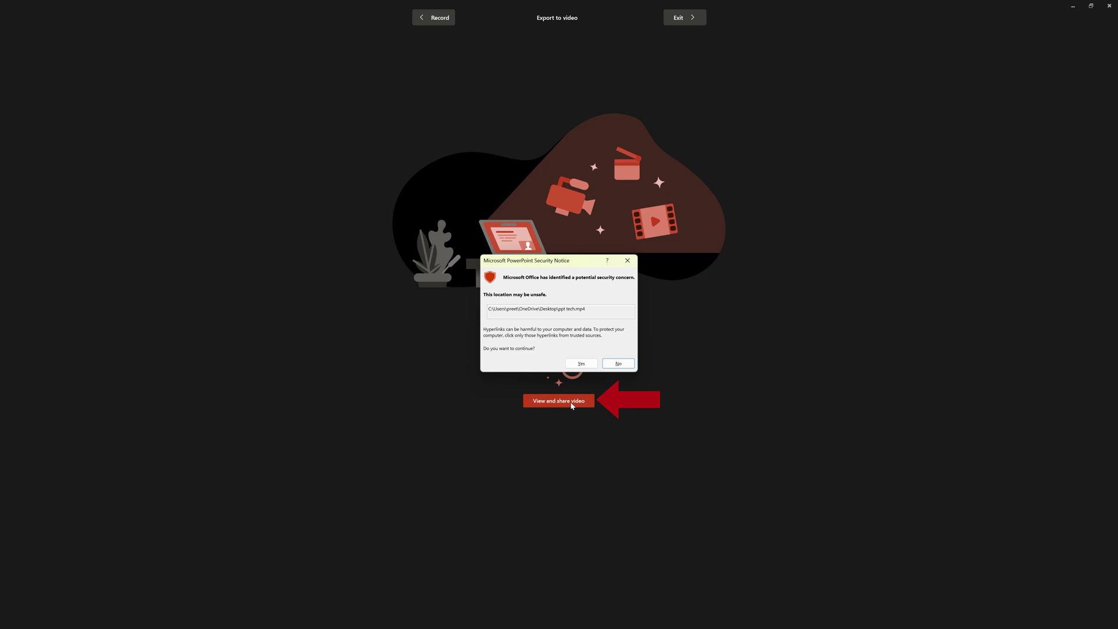
{"action": "left_click", "coordinate": [594, 366]}
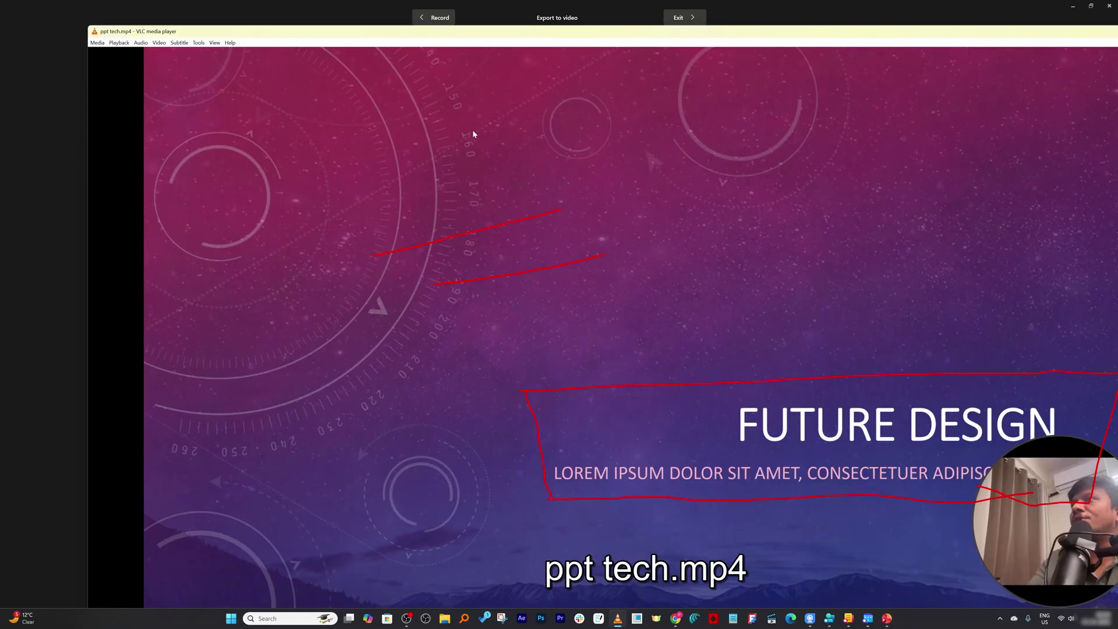
Play ppt tech.mp4 fullscreen in VLC and seek to the Global Technology slide with cameo and red ink.
{"action": "double_click", "coordinate": [472, 129]}
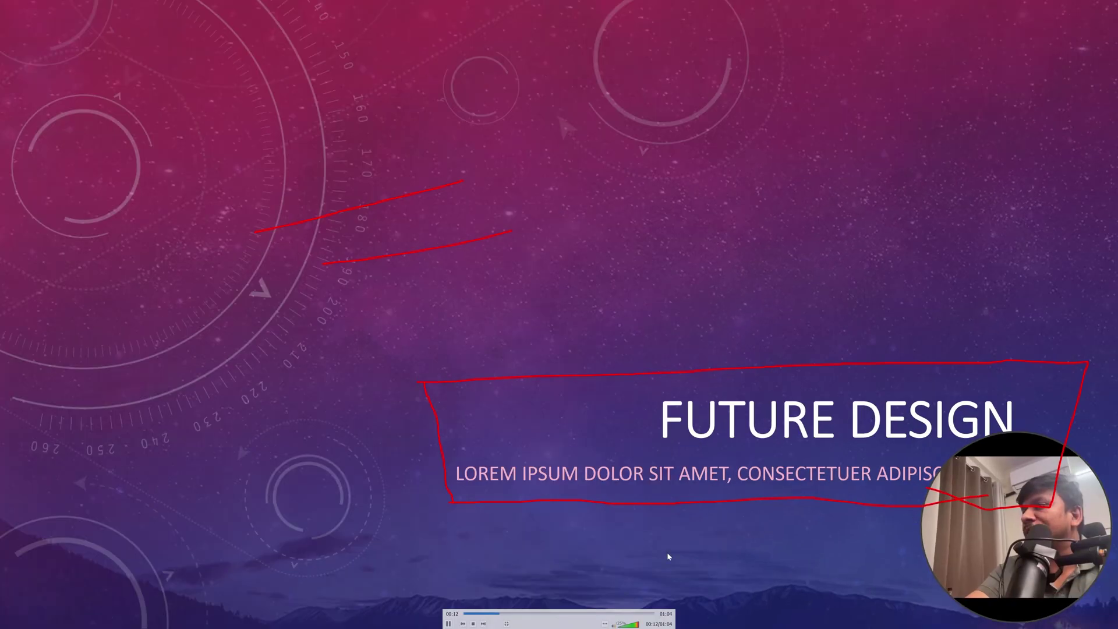
{"action": "left_click", "coordinate": [538, 610]}
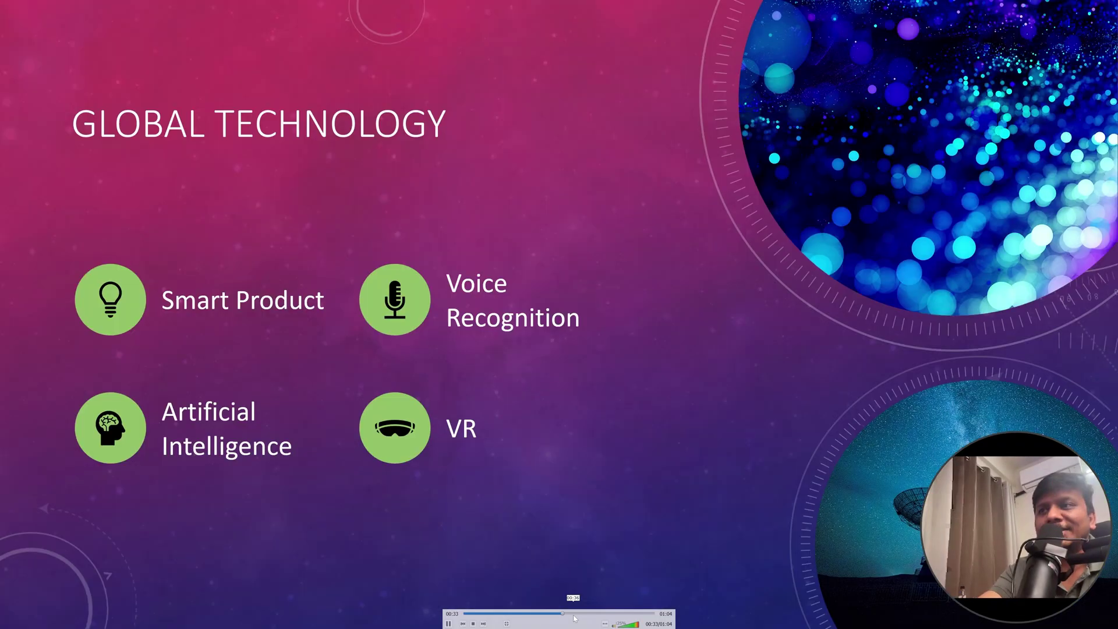
{"action": "left_click", "coordinate": [524, 613]}
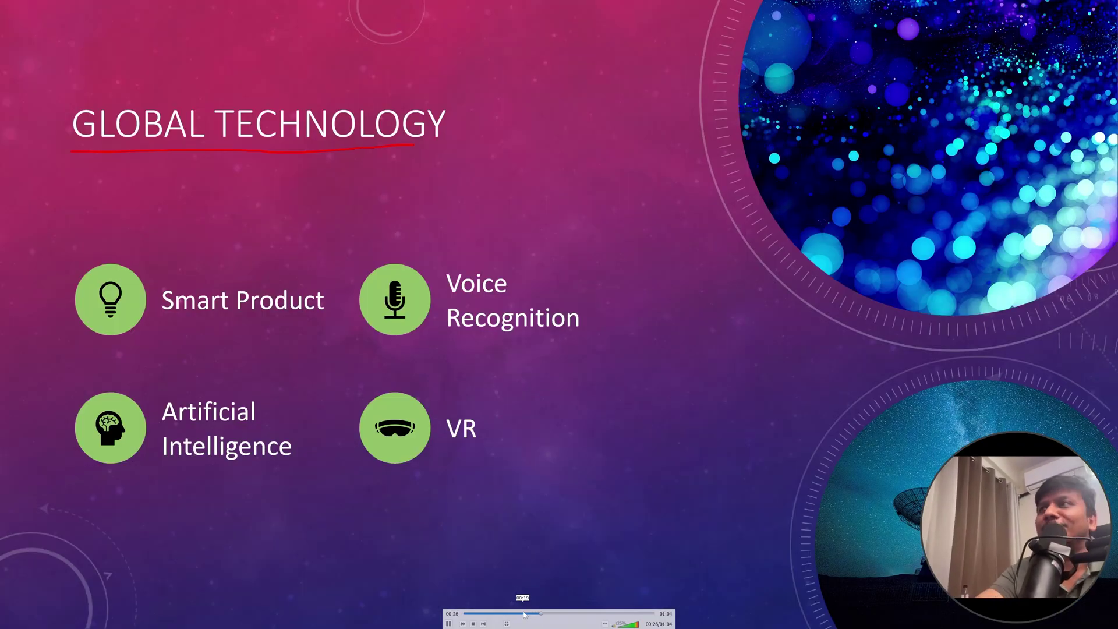